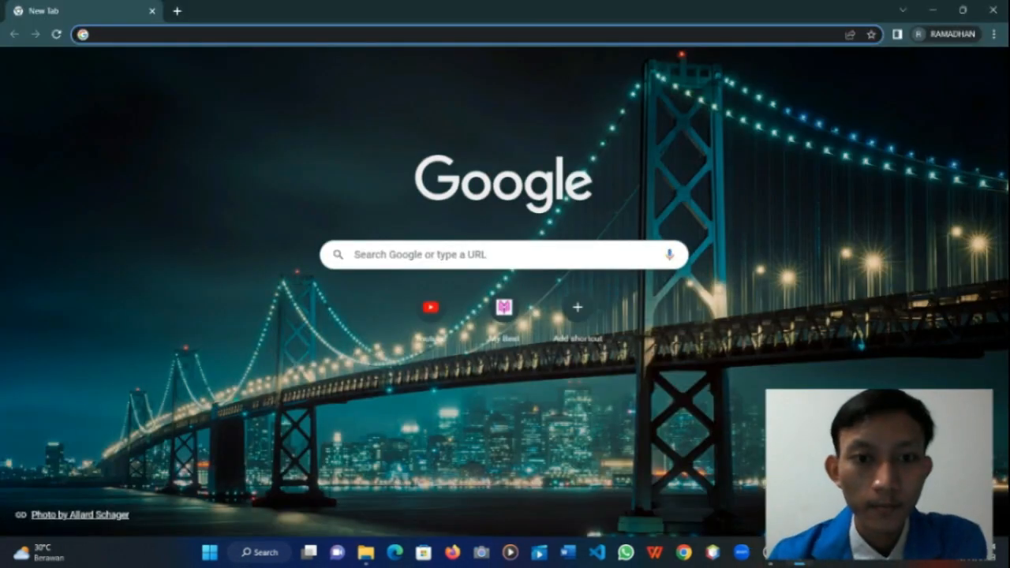
Step: Search 'virtualbox download', get the Windows-hosts installer from virtualbox.org, and run it
{"action": "left_click", "coordinate": [474, 255]}
{"action": "left_click", "coordinate": [474, 284]}
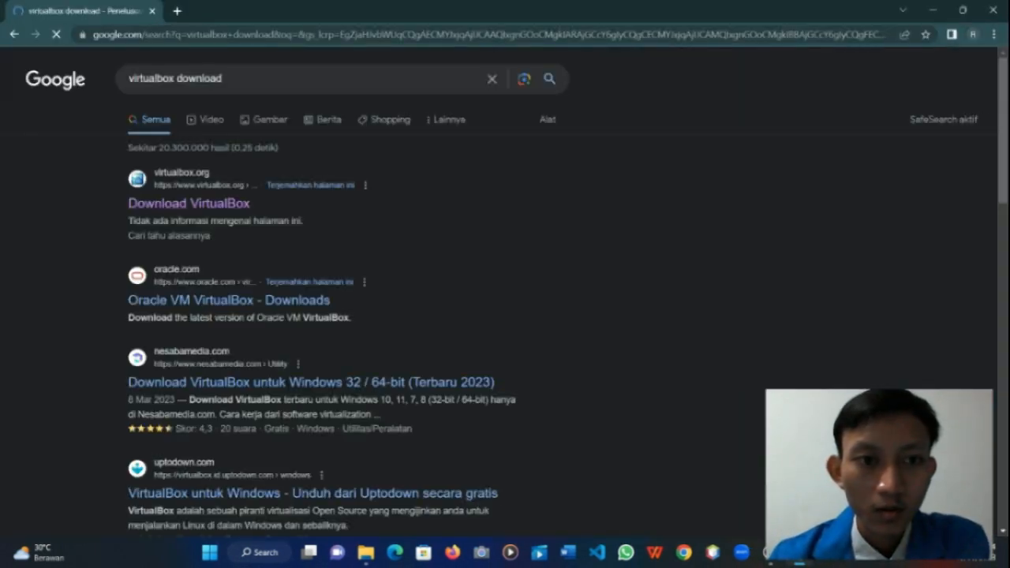
{"action": "left_click", "coordinate": [190, 204]}
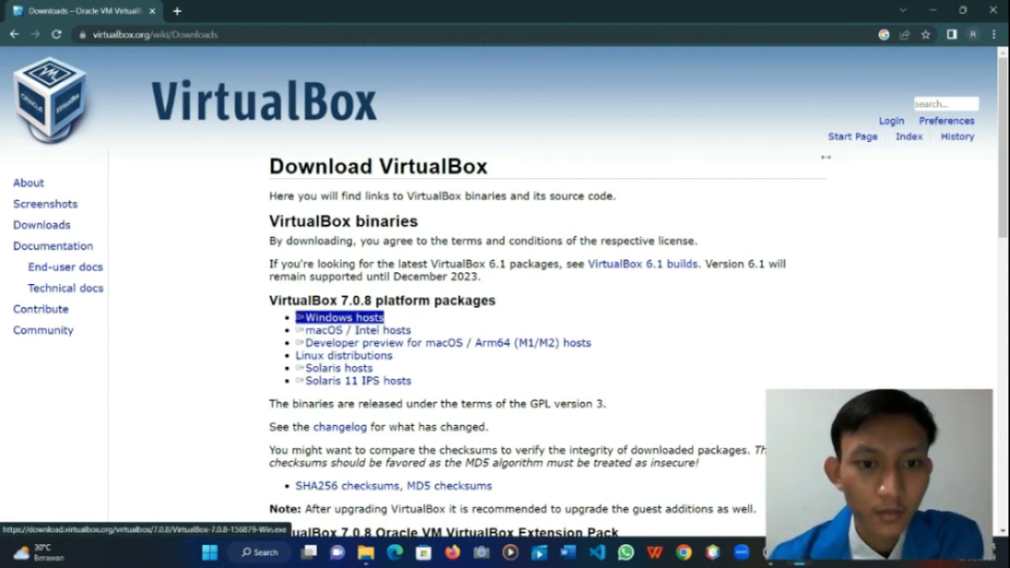
{"action": "left_click", "coordinate": [345, 317]}
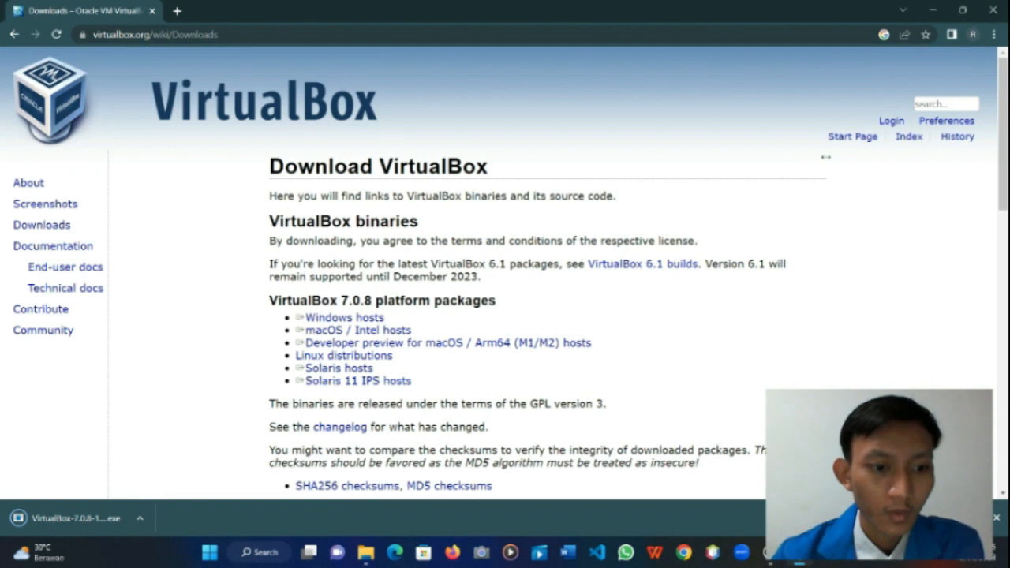
{"action": "left_click", "coordinate": [75, 519]}
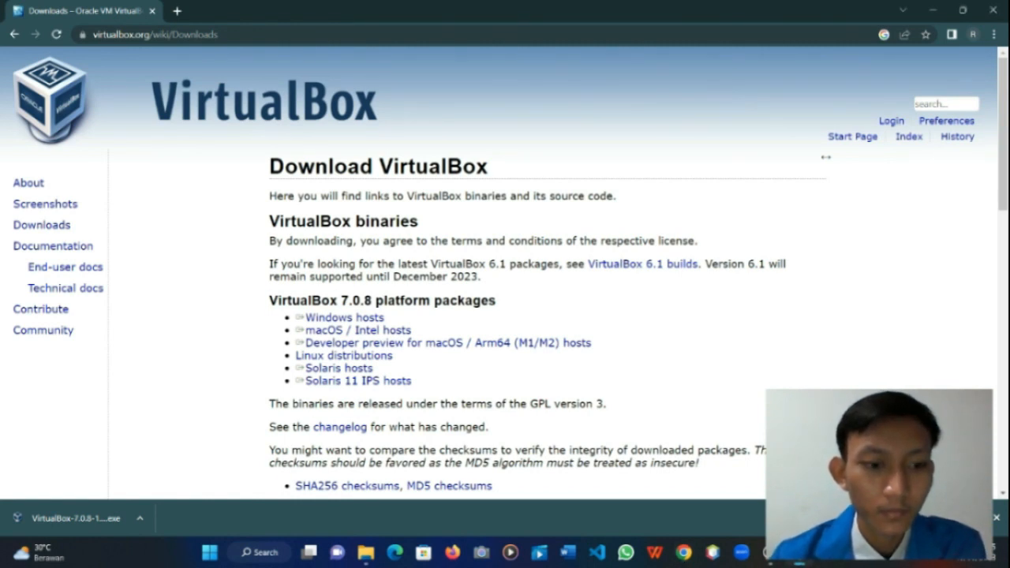
{"action": "left_click", "coordinate": [75, 519]}
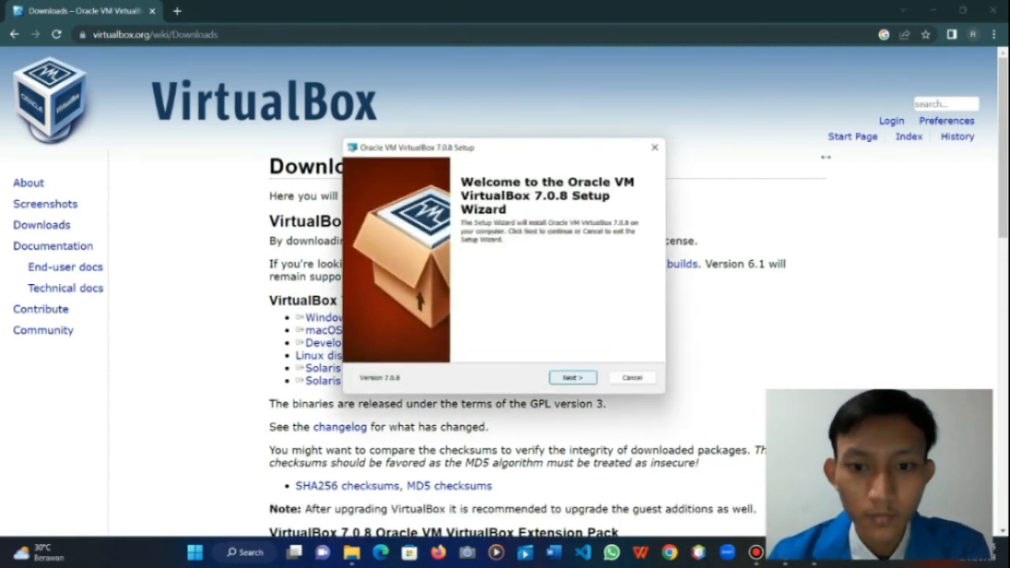
Step: Install VirtualBox 7.0.8 with default features, accept the network and Python warnings, then close the Manager
{"action": "key", "text": "Return"}
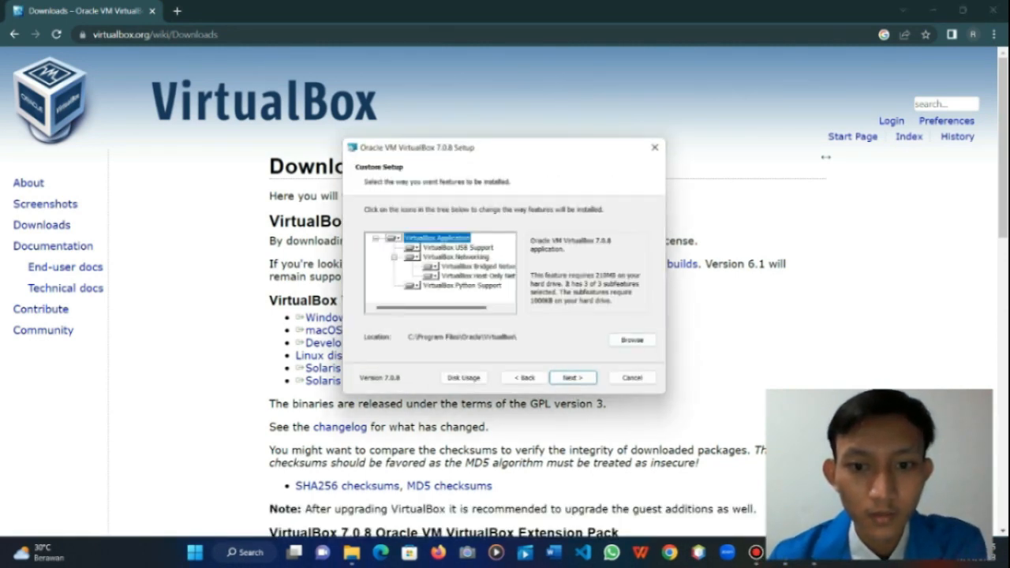
{"action": "key", "text": "Return"}
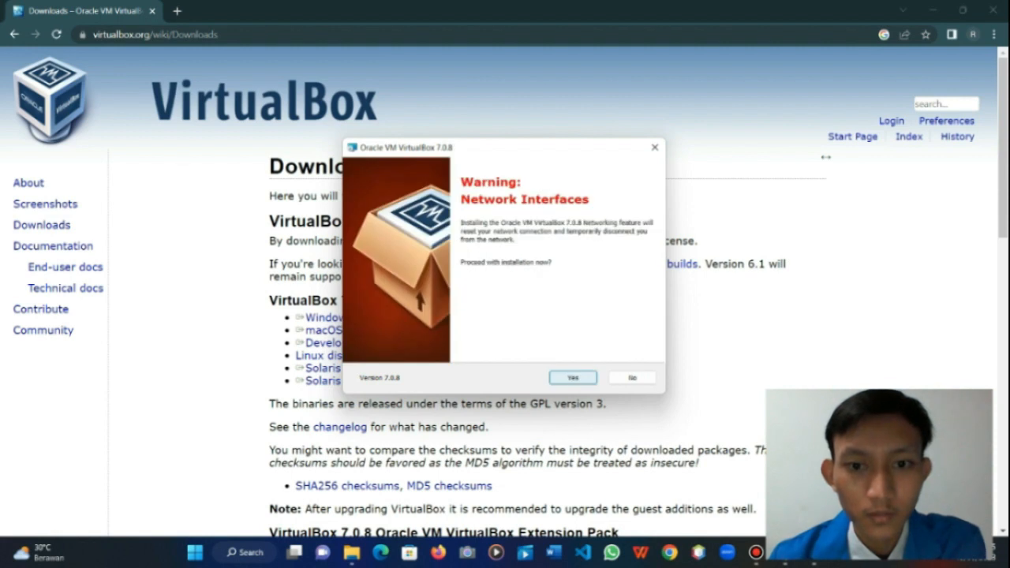
{"action": "key", "text": "Return"}
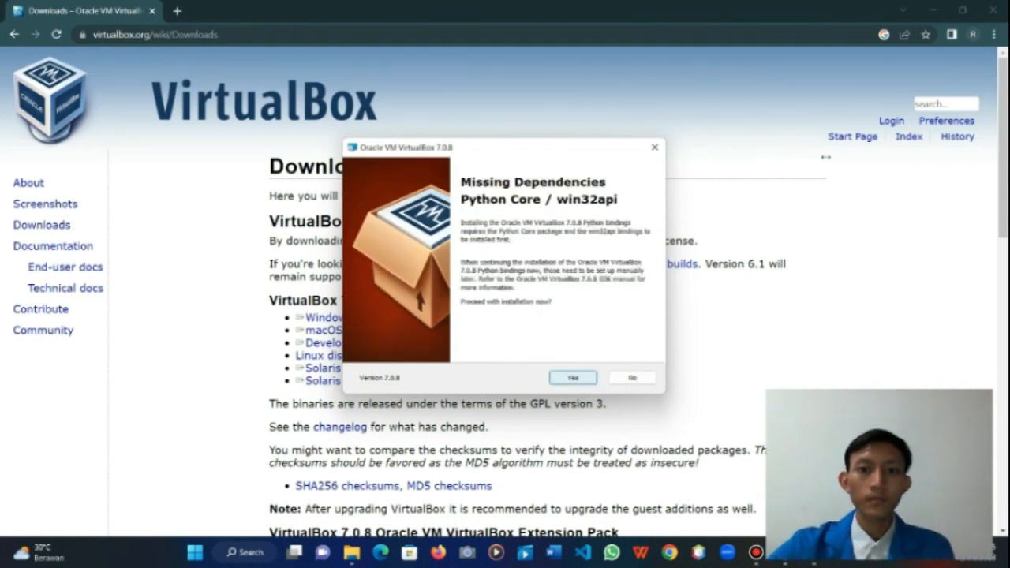
{"action": "key", "text": "Return"}
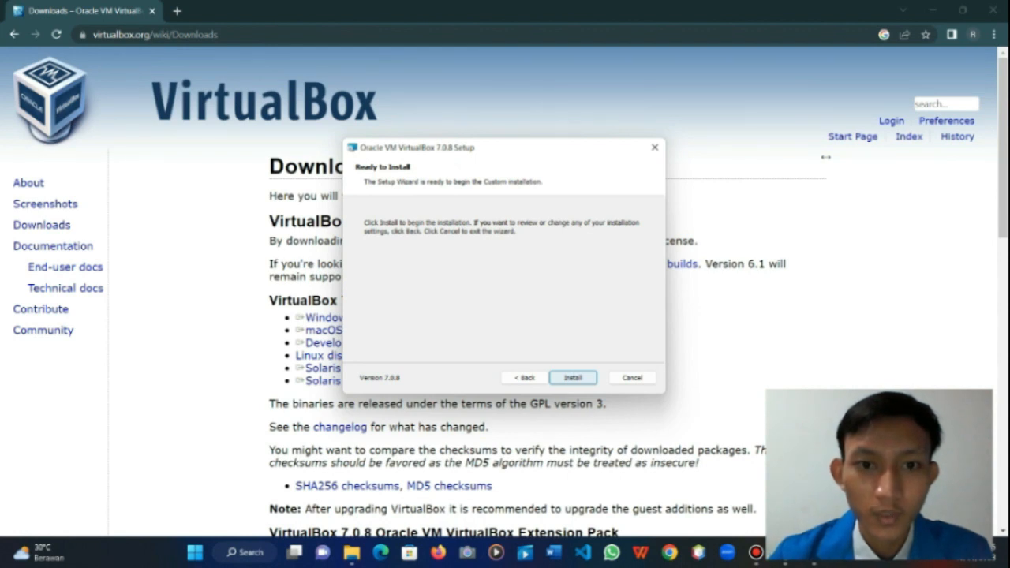
{"action": "key", "text": "Return"}
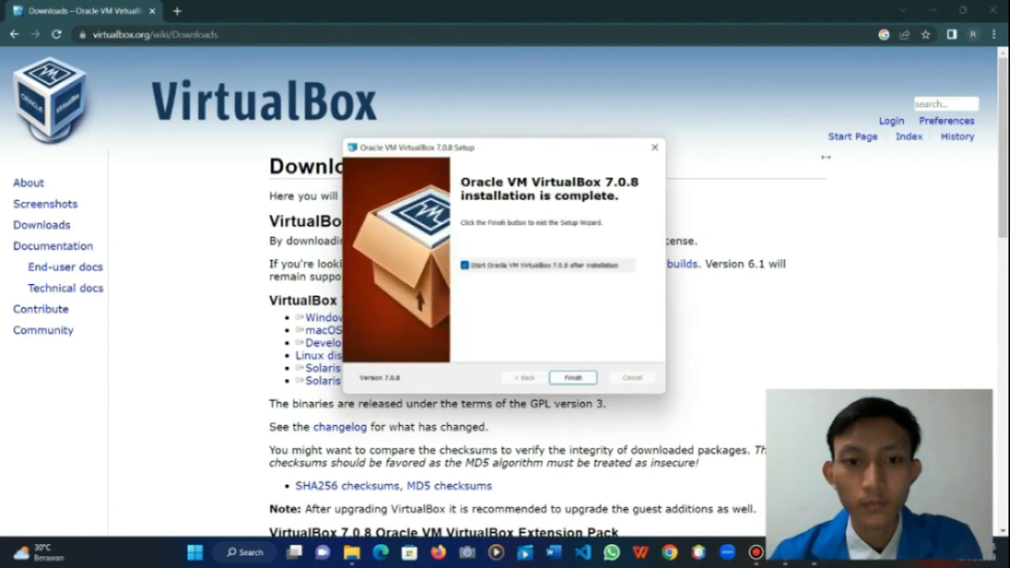
{"action": "key", "text": "Return"}
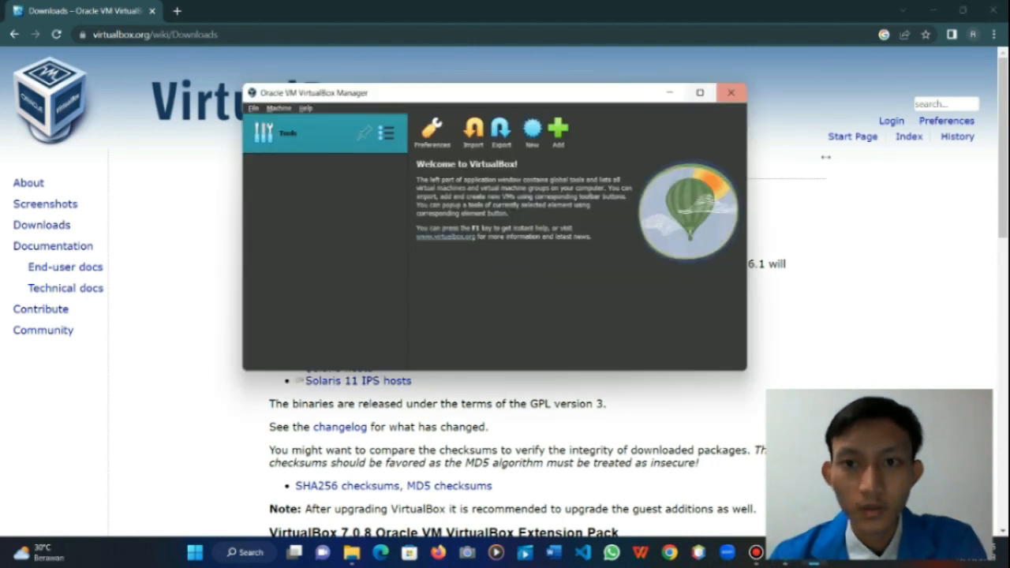
{"action": "left_click", "coordinate": [731, 93]}
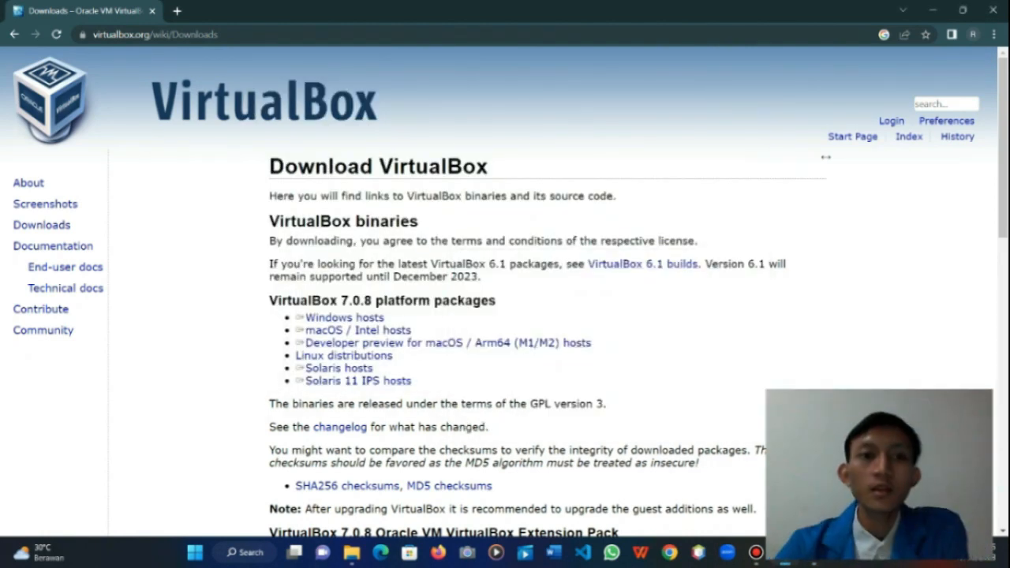
Step: In a new tab, search 'linux mint cinnamon 2023', open the Linux Mint 21.1 download page, then switch windows
{"action": "left_click", "coordinate": [176, 11]}
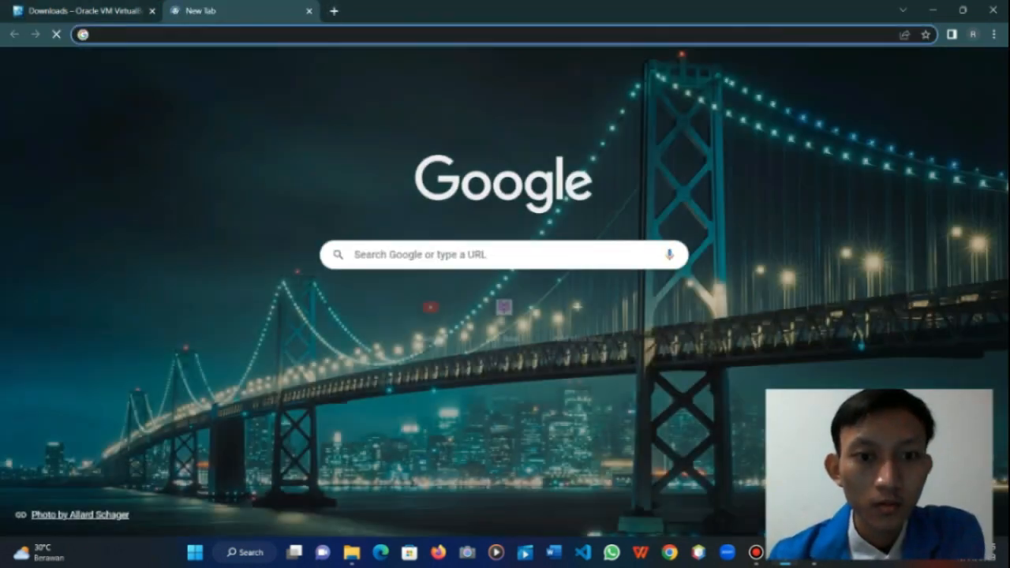
{"action": "left_click", "coordinate": [503, 255]}
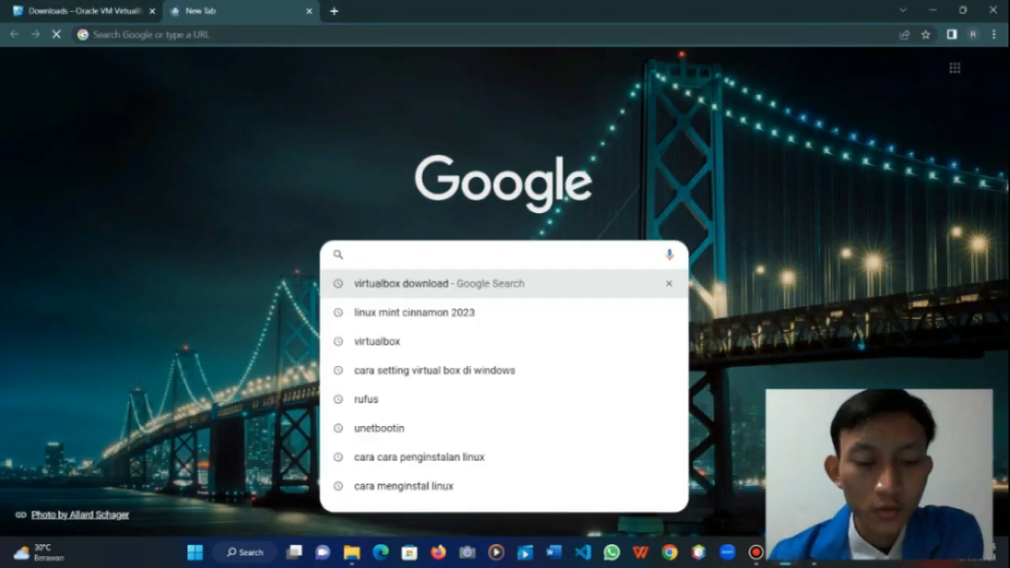
{"action": "left_click", "coordinate": [414, 313]}
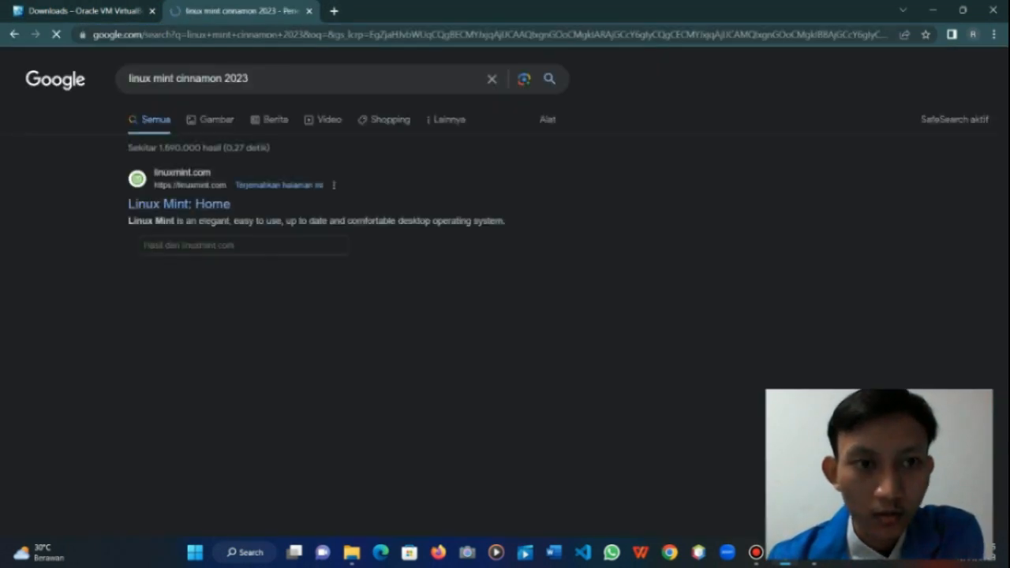
{"action": "left_click", "coordinate": [169, 277]}
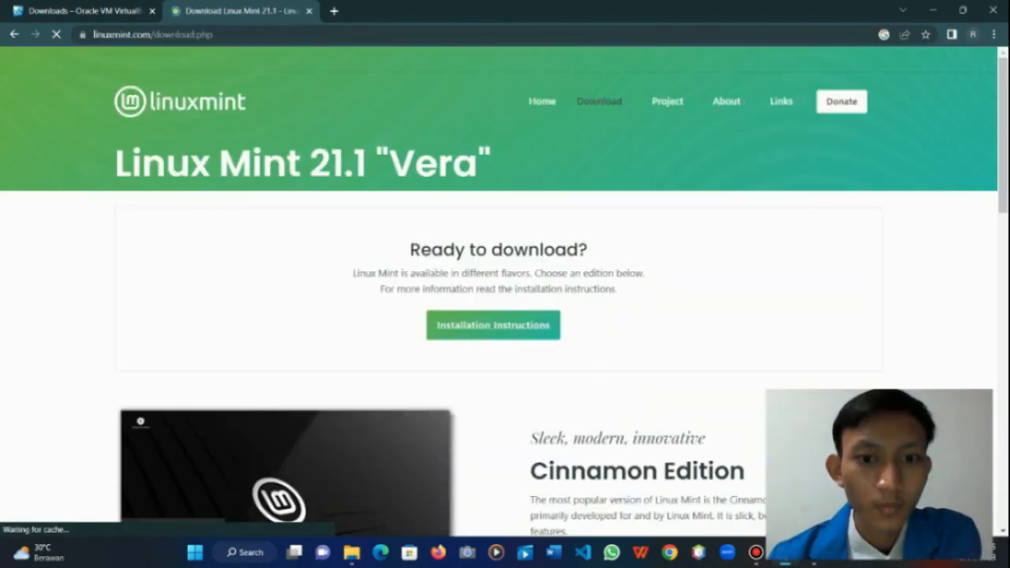
{"action": "scroll", "coordinate": [171, 399], "scroll_direction": "down", "scroll_amount": 5}
{"action": "scroll", "coordinate": [171, 399], "scroll_direction": "up", "scroll_amount": 3}
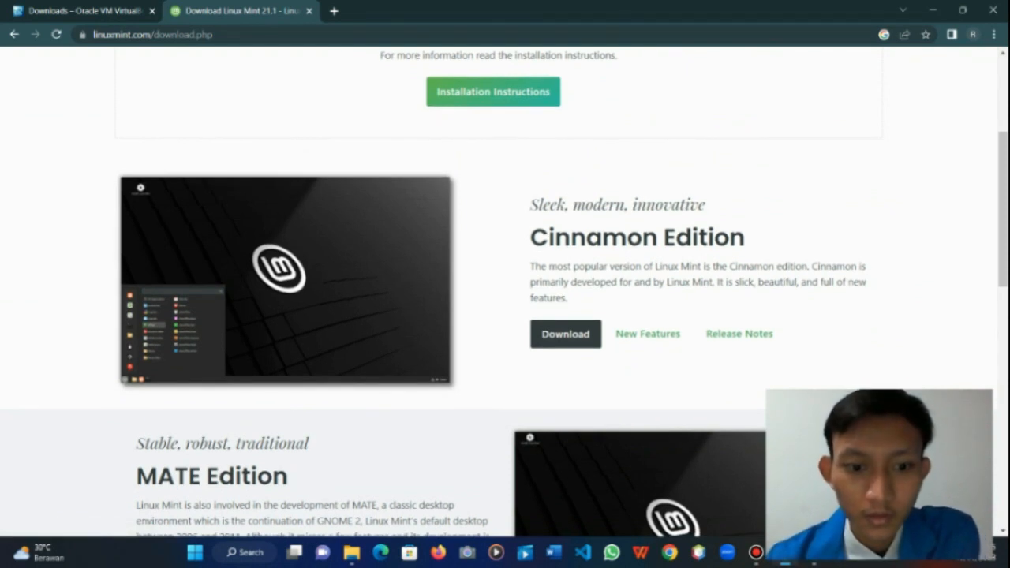
{"action": "left_click", "coordinate": [351, 553]}
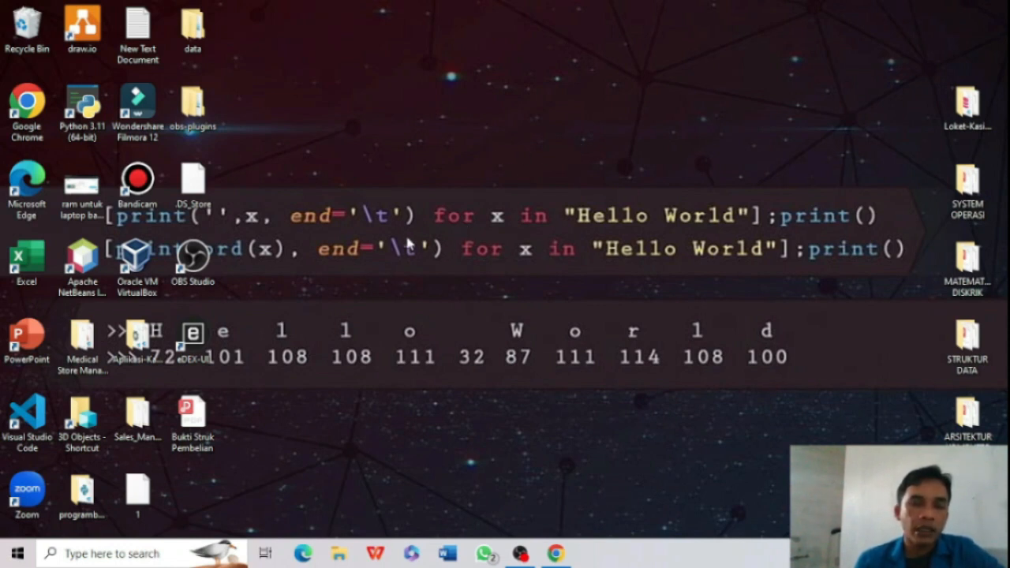
Step: Launch VirtualBox from its desktop shortcut and begin a new virtual machine
{"action": "left_click", "coordinate": [149, 263]}
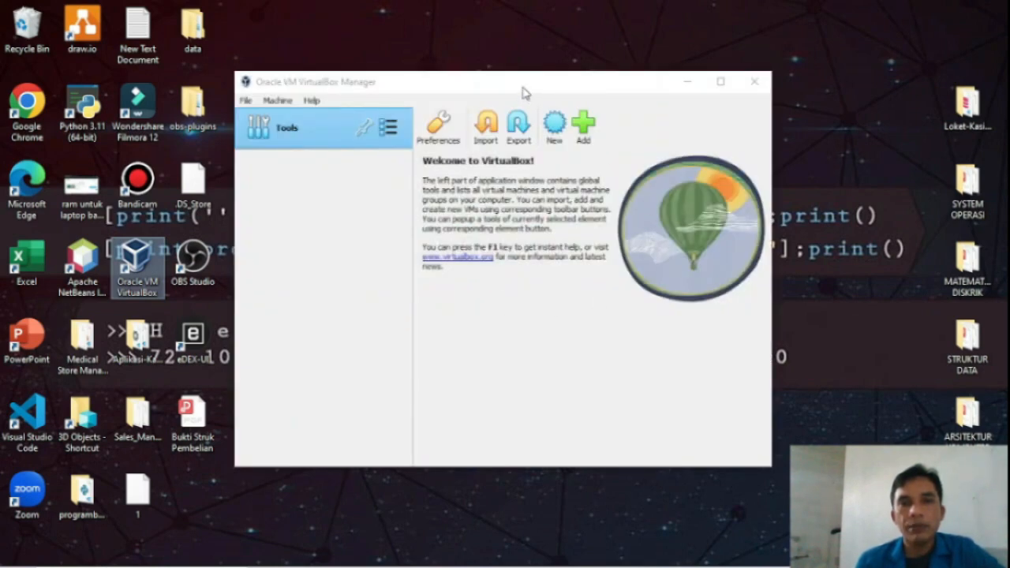
{"action": "left_click_drag", "start_coordinate": [523, 90], "coordinate": [522, 68]}
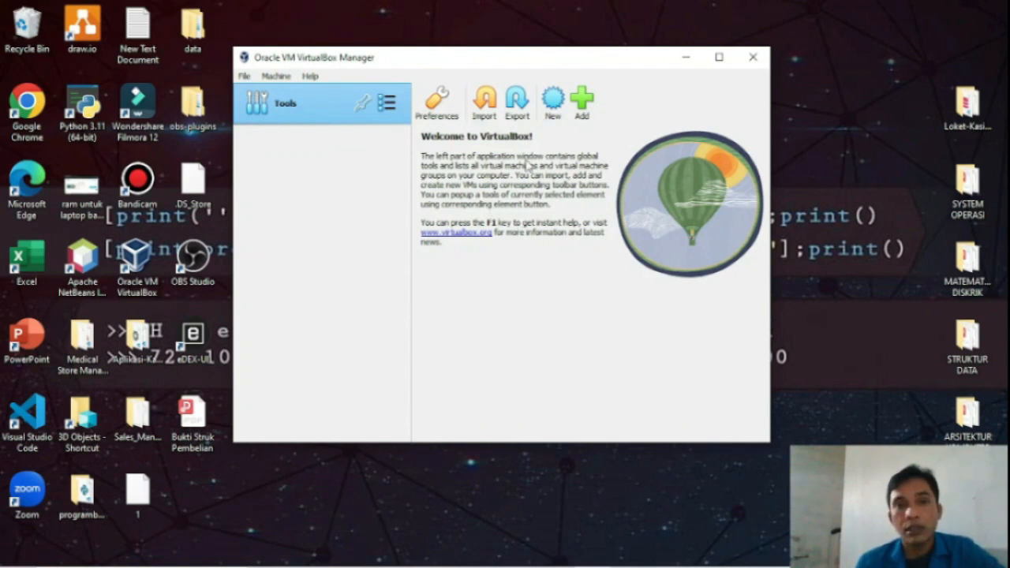
{"action": "left_click", "coordinate": [553, 113]}
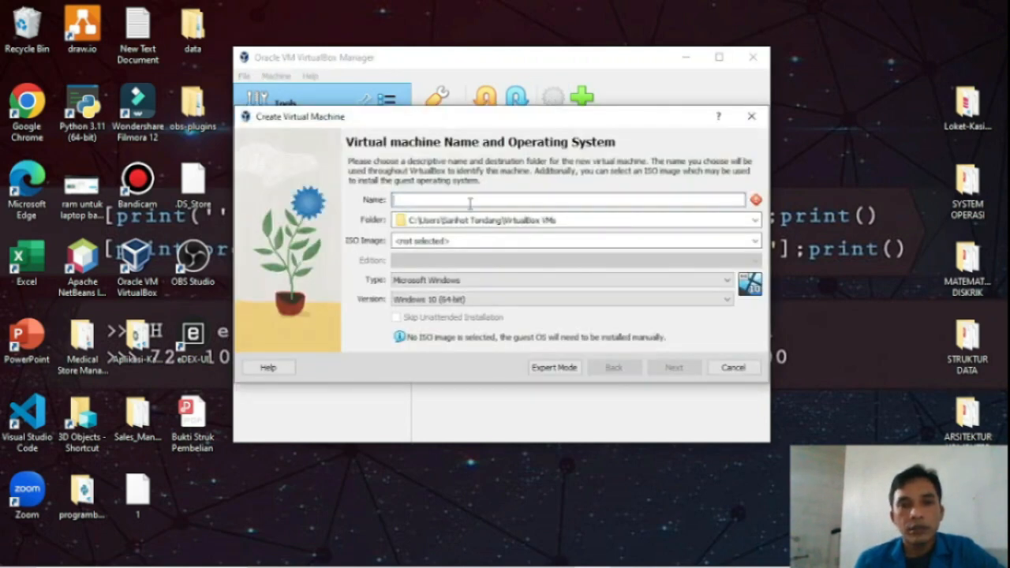
Step: Name the machine 'linux mint', store it in VirtualBox VMs\linux mint, and advance to hardware
{"action": "type", "text": "l"}
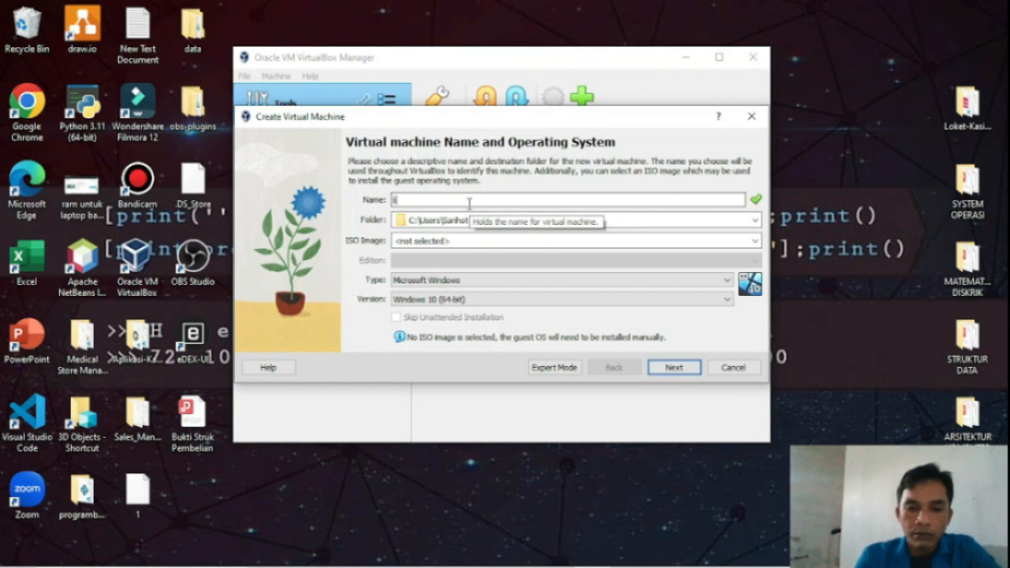
{"action": "type", "text": "inux mint"}
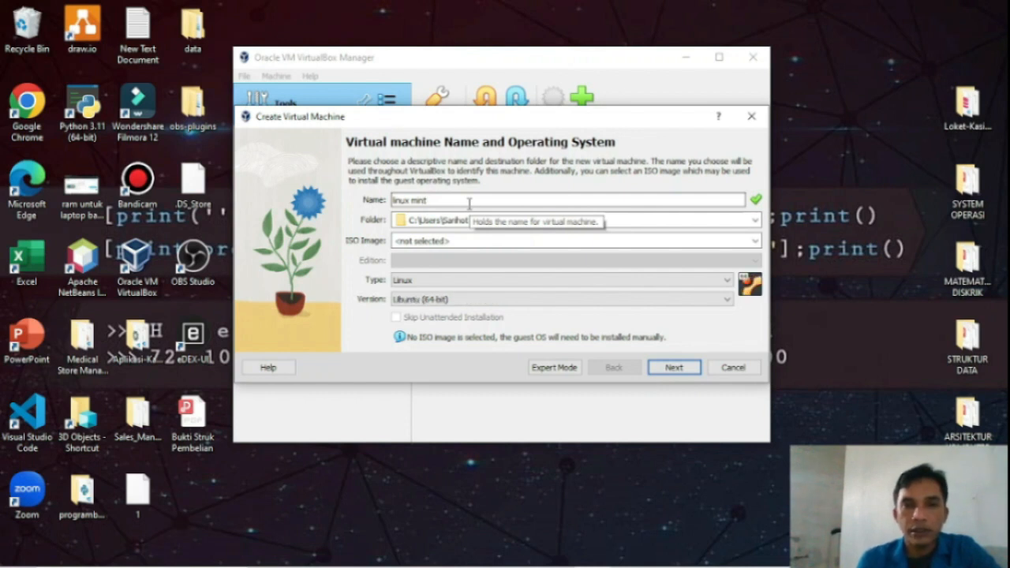
{"action": "left_click", "coordinate": [756, 221]}
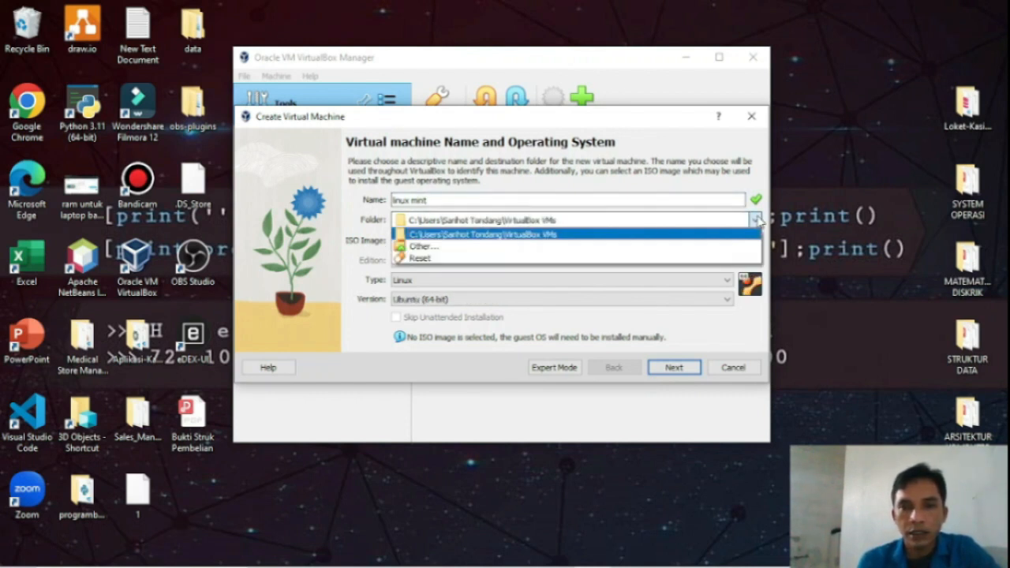
{"action": "left_click", "coordinate": [593, 251]}
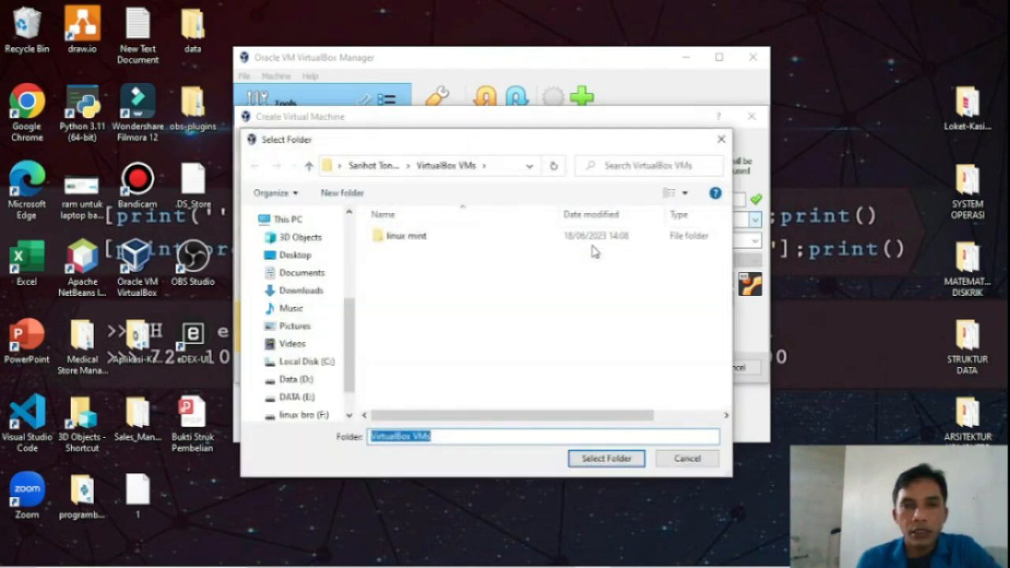
{"action": "left_click", "coordinate": [594, 464]}
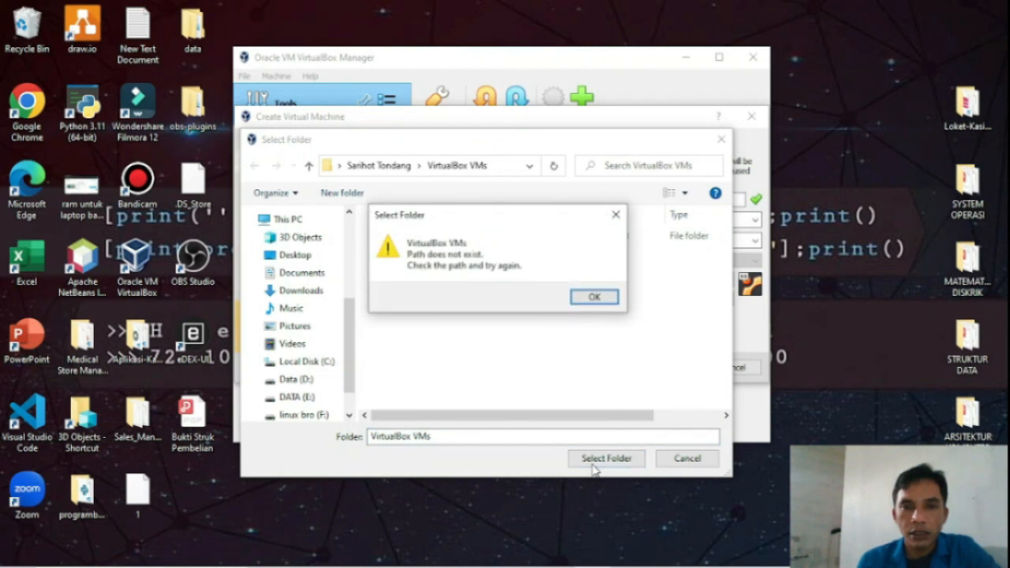
{"action": "left_click", "coordinate": [582, 298]}
{"action": "double_click", "coordinate": [471, 241]}
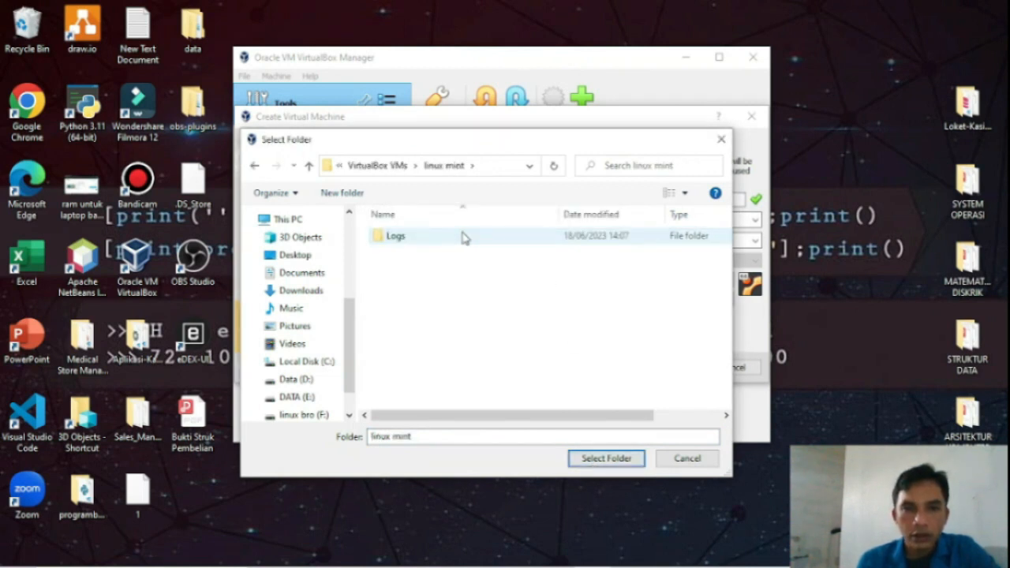
{"action": "left_click", "coordinate": [454, 239]}
{"action": "double_click", "coordinate": [455, 237]}
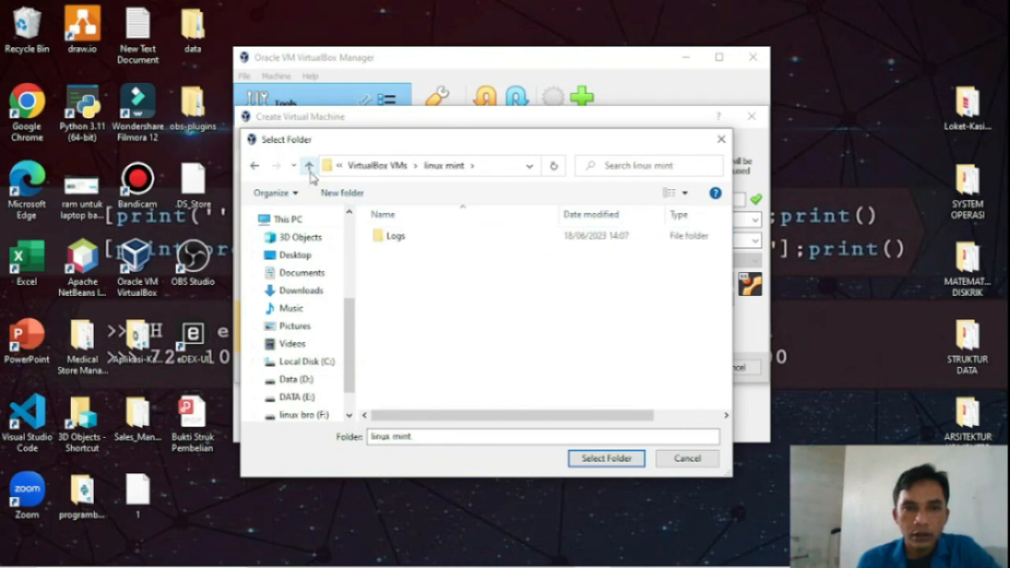
{"action": "left_click", "coordinate": [600, 459]}
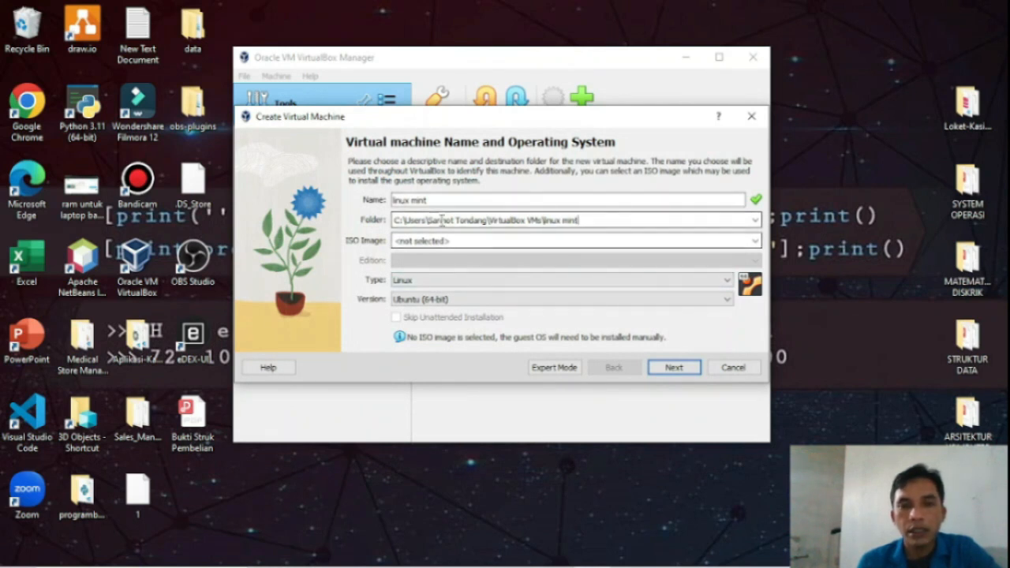
{"action": "left_click", "coordinate": [673, 368]}
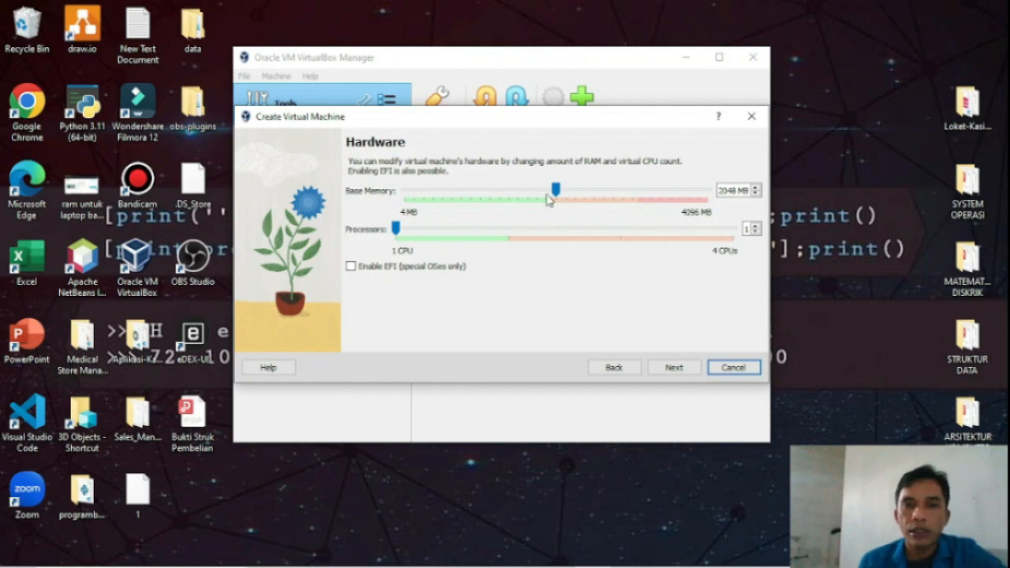
Step: Give the VM 1587 MB base memory, 2 processors and EFI enabled
{"action": "left_click_drag", "start_coordinate": [556, 190], "coordinate": [521, 196]}
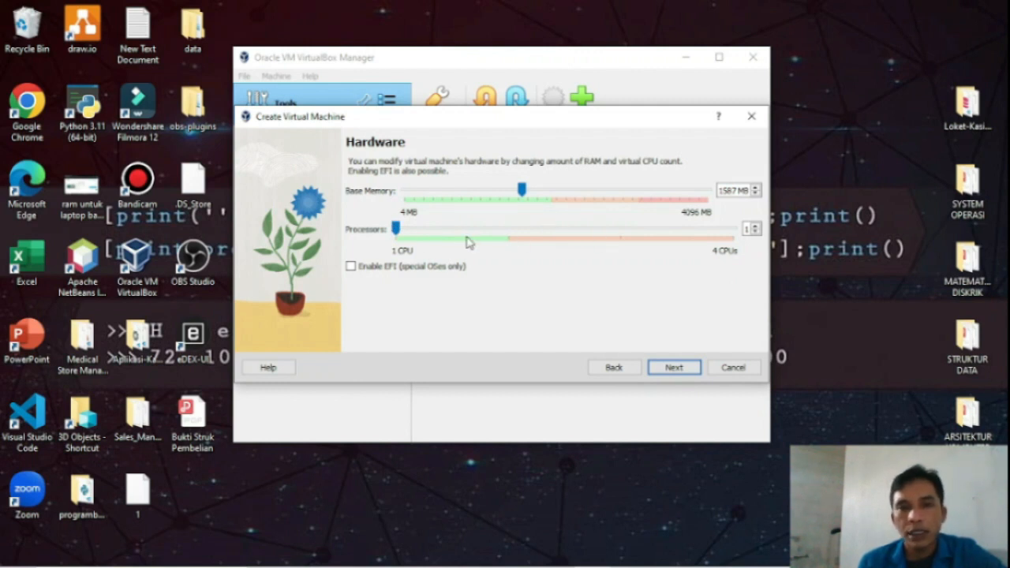
{"action": "left_click_drag", "start_coordinate": [397, 229], "coordinate": [474, 235]}
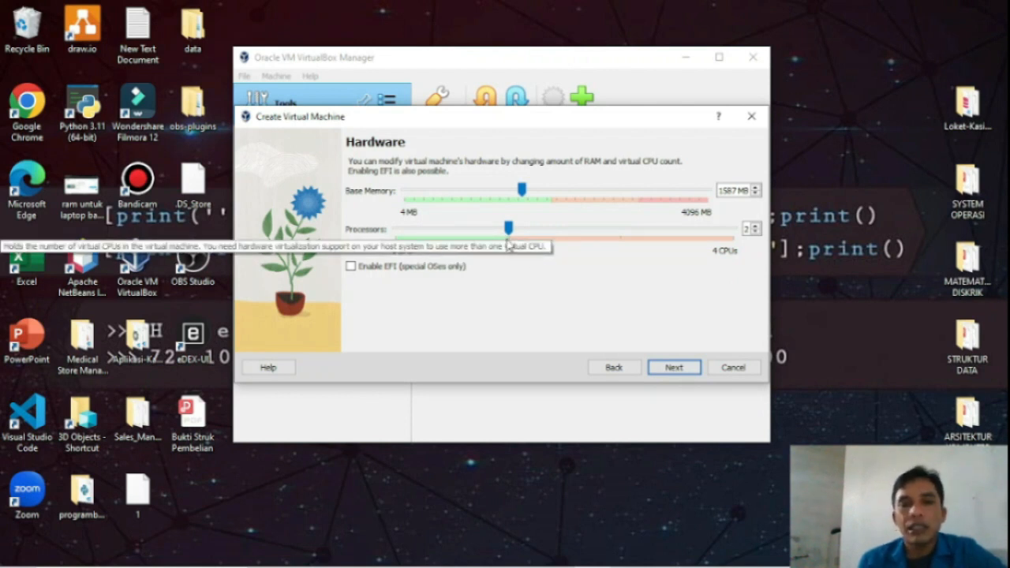
{"action": "left_click", "coordinate": [352, 268]}
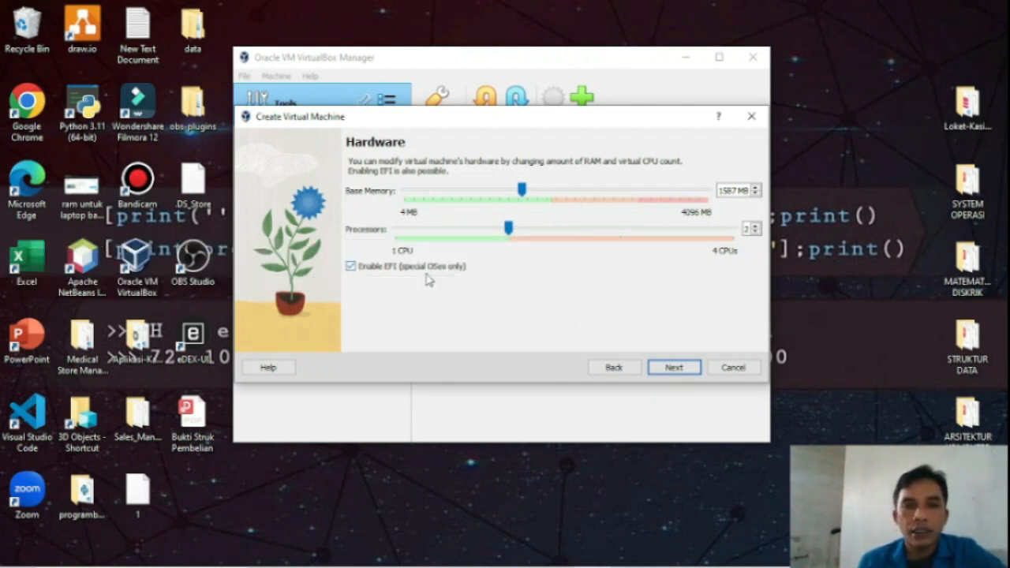
{"action": "left_click", "coordinate": [684, 370]}
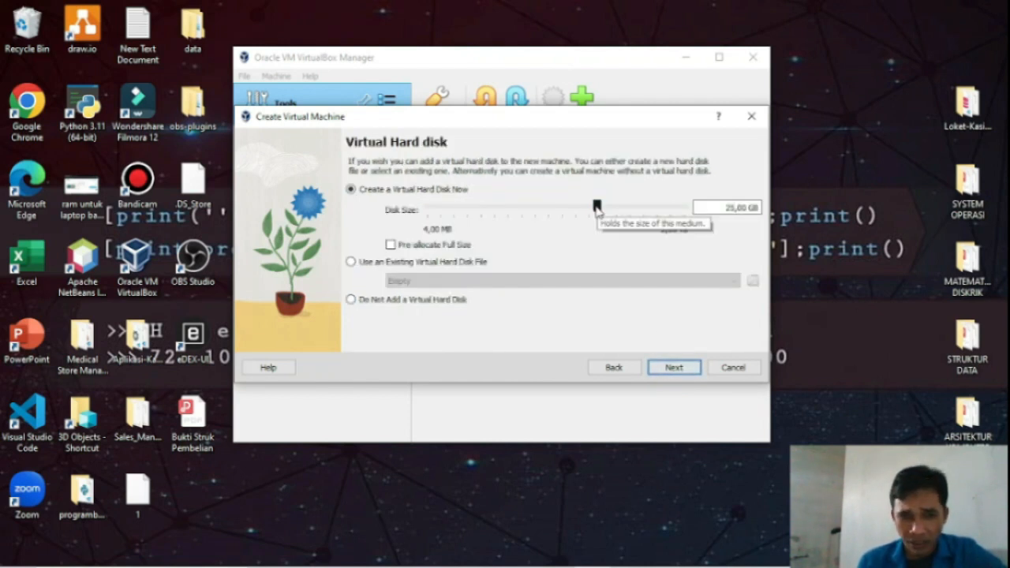
Step: Set a 25,79 GB virtual hard disk and finish creating the linux mint VM
{"action": "mouse_move", "coordinate": [598, 207]}
{"action": "left_mouse_down"}
{"action": "mouse_move", "coordinate": [458, 209]}
{"action": "mouse_move", "coordinate": [571, 189]}
{"action": "mouse_move", "coordinate": [616, 200]}
{"action": "mouse_move", "coordinate": [598, 203]}
{"action": "left_mouse_up"}
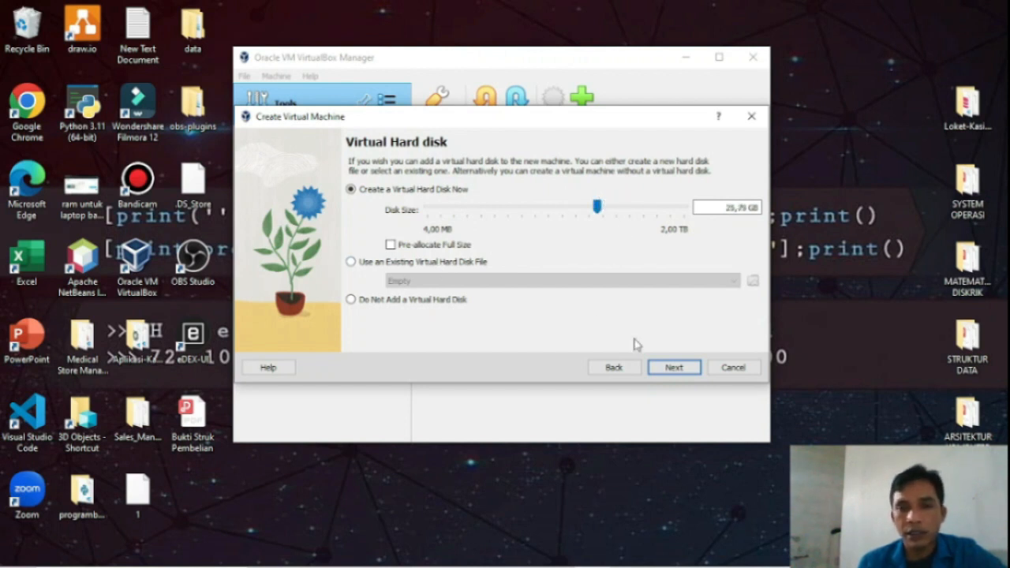
{"action": "left_click", "coordinate": [664, 374]}
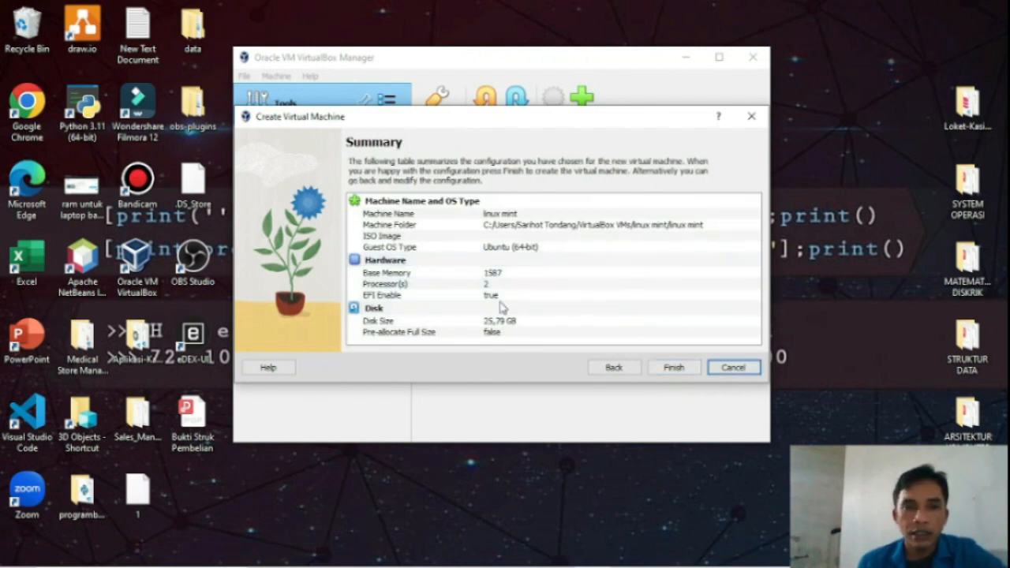
{"action": "left_click", "coordinate": [673, 369]}
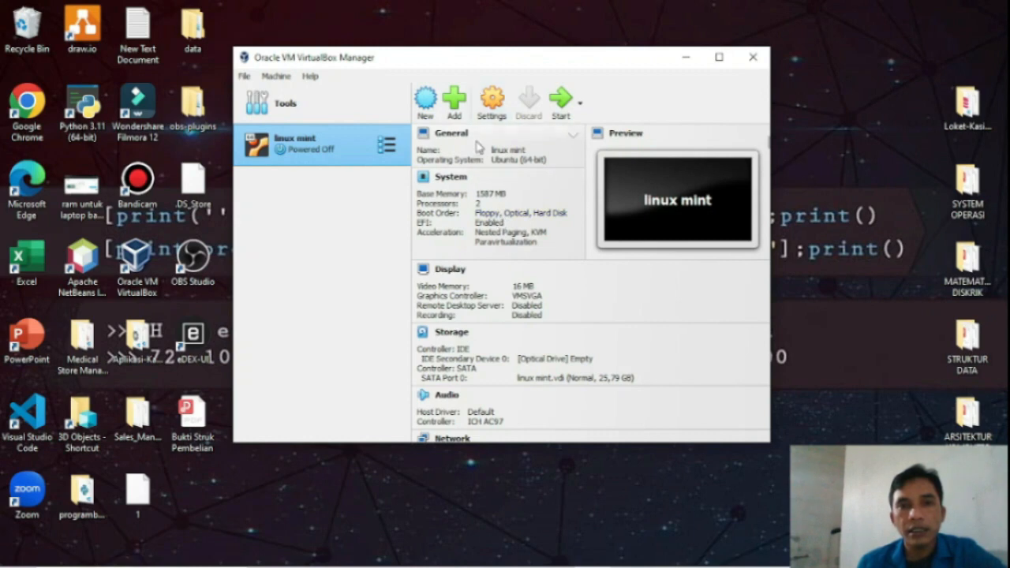
Step: Attach the linuxmint-21.1-cinnamon-64bit ISO to the empty optical drive in Storage settings
{"action": "left_click", "coordinate": [487, 116]}
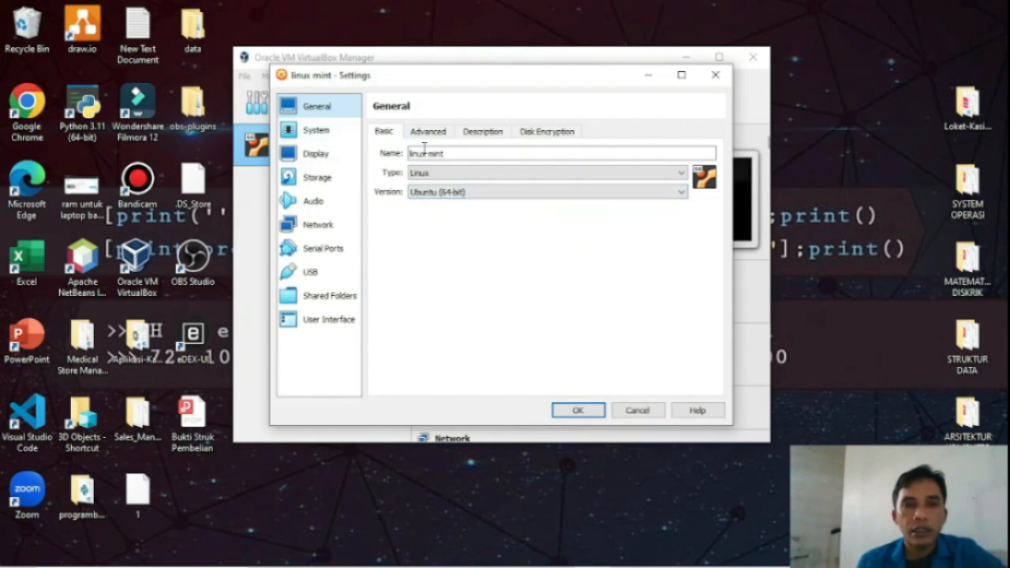
{"action": "left_click", "coordinate": [315, 177]}
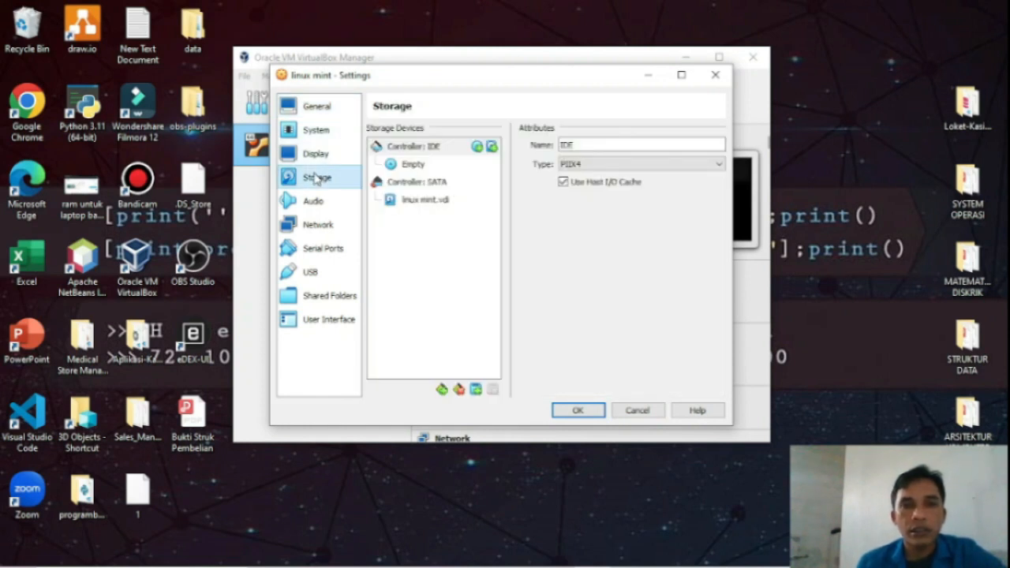
{"action": "left_click", "coordinate": [420, 164]}
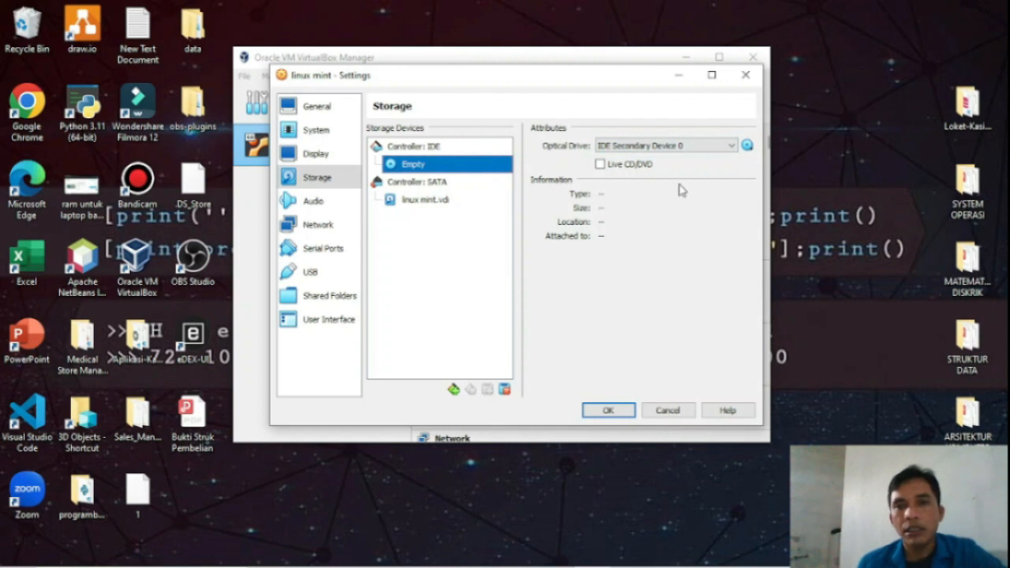
{"action": "left_click", "coordinate": [747, 146]}
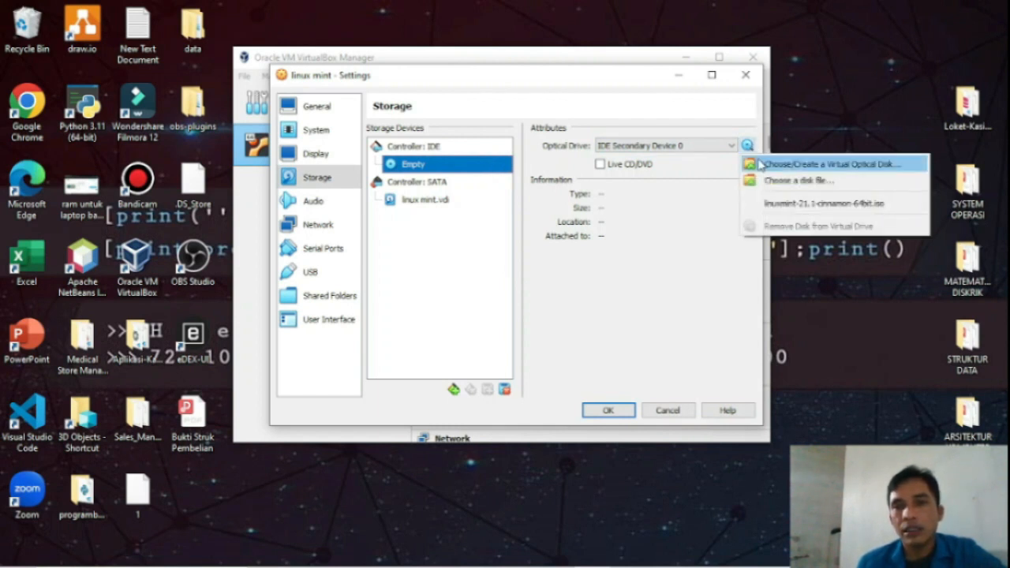
{"action": "left_click", "coordinate": [775, 181]}
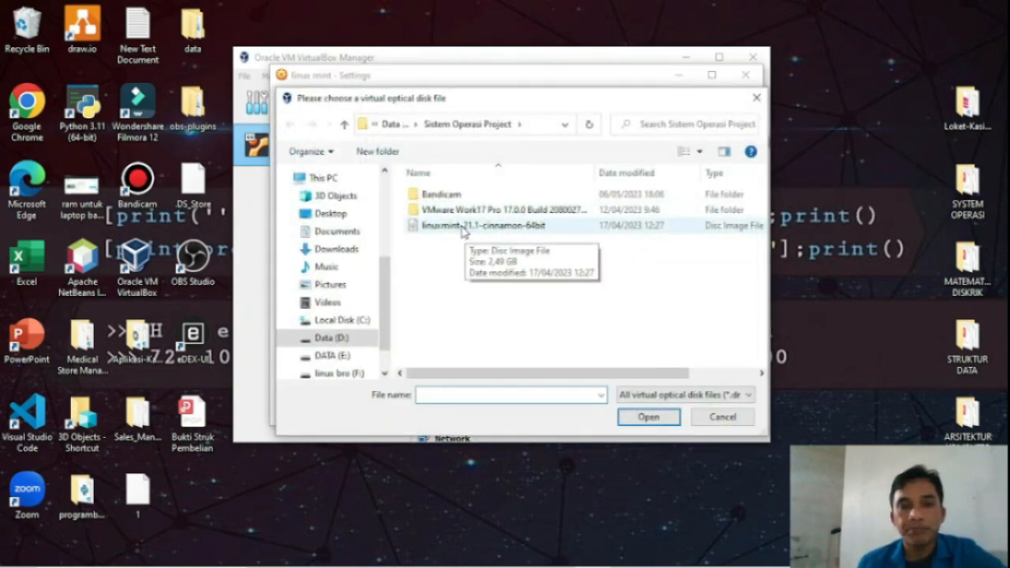
{"action": "left_click", "coordinate": [464, 229]}
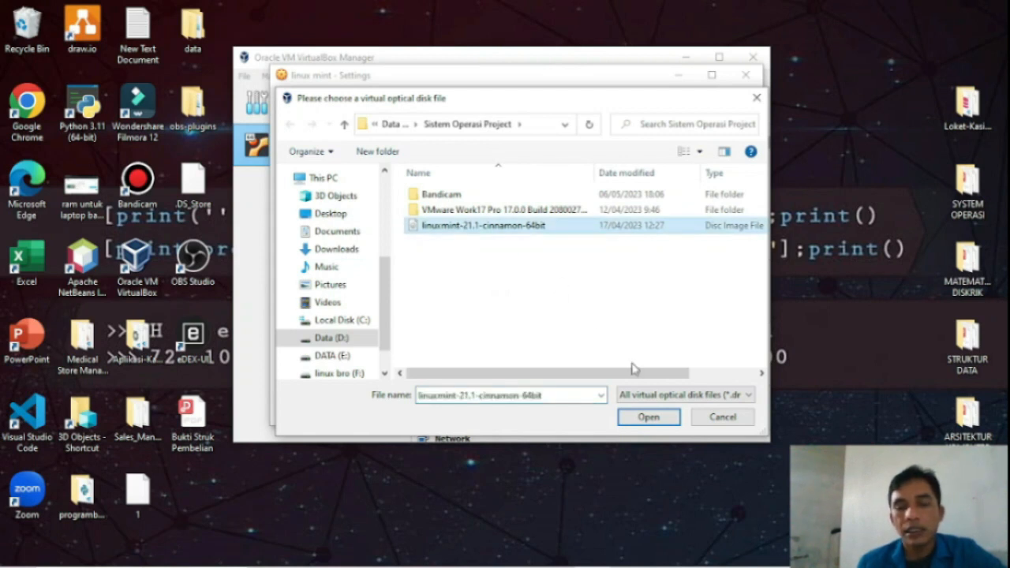
{"action": "left_click", "coordinate": [646, 418]}
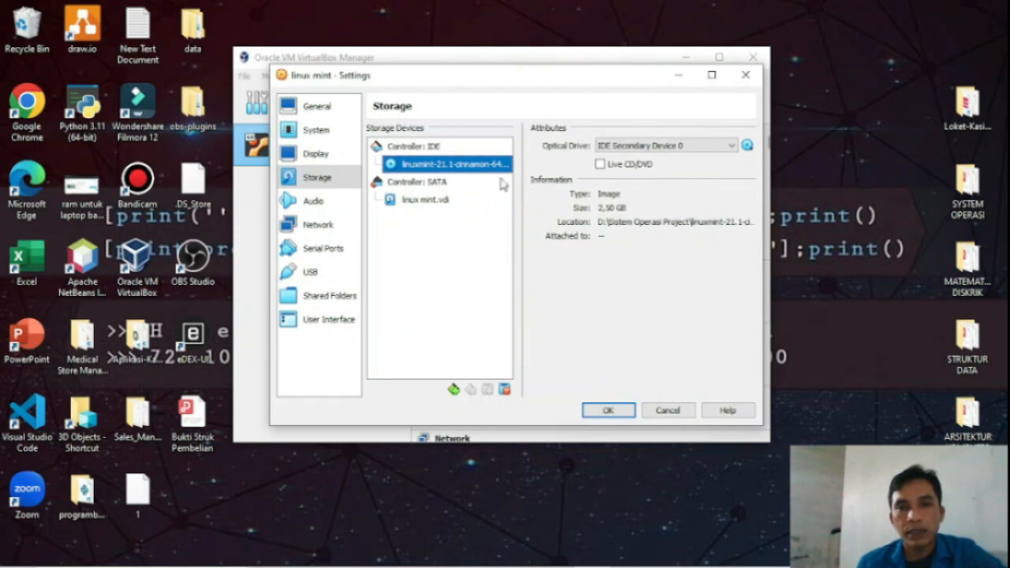
{"action": "left_click", "coordinate": [616, 410]}
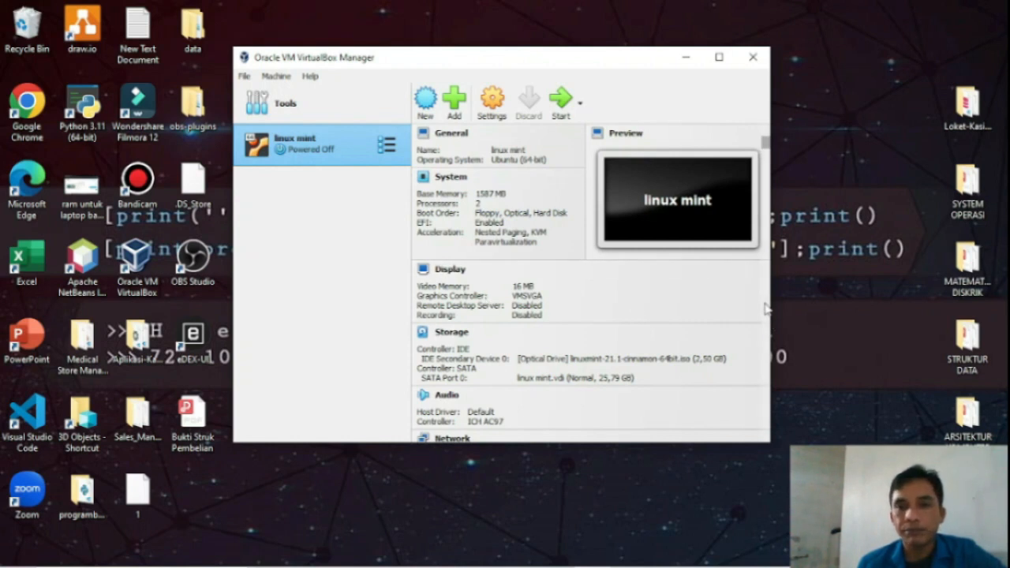
Step: Start the linux mint VM, dismiss the keyboard capture notice, and reposition its window
{"action": "left_click_drag", "start_coordinate": [764, 146], "coordinate": [676, 169]}
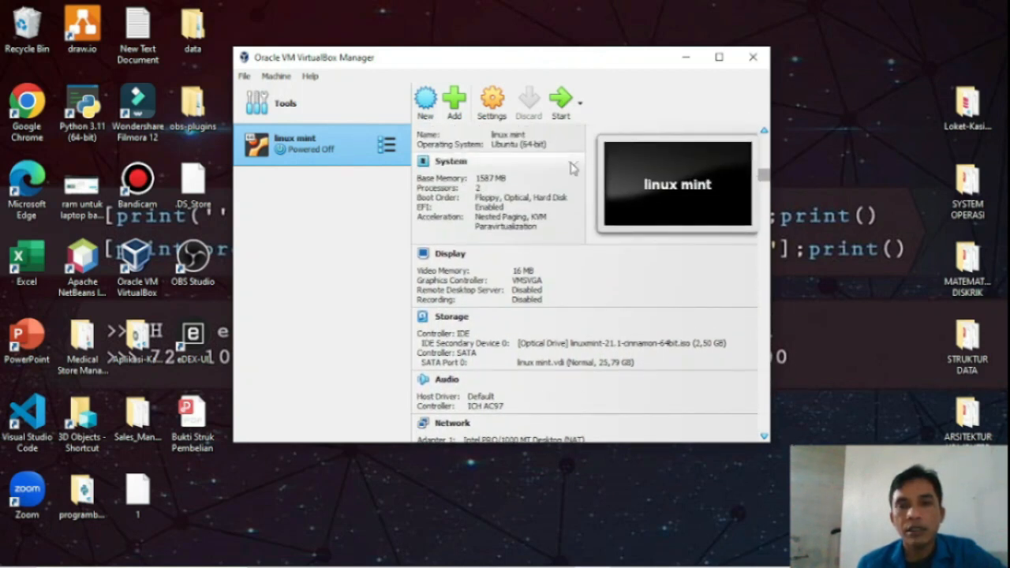
{"action": "left_click", "coordinate": [565, 107]}
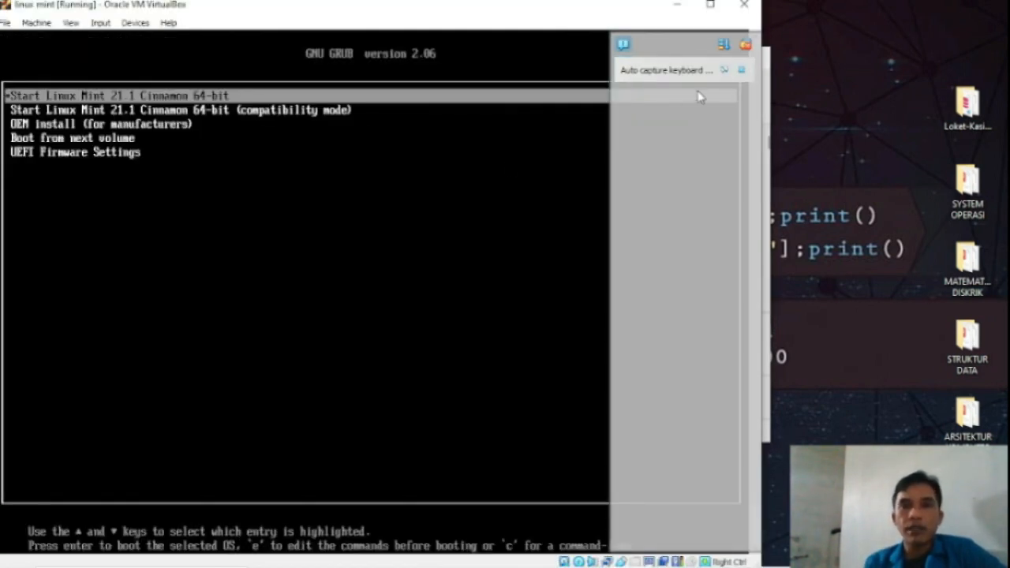
{"action": "left_click", "coordinate": [744, 71]}
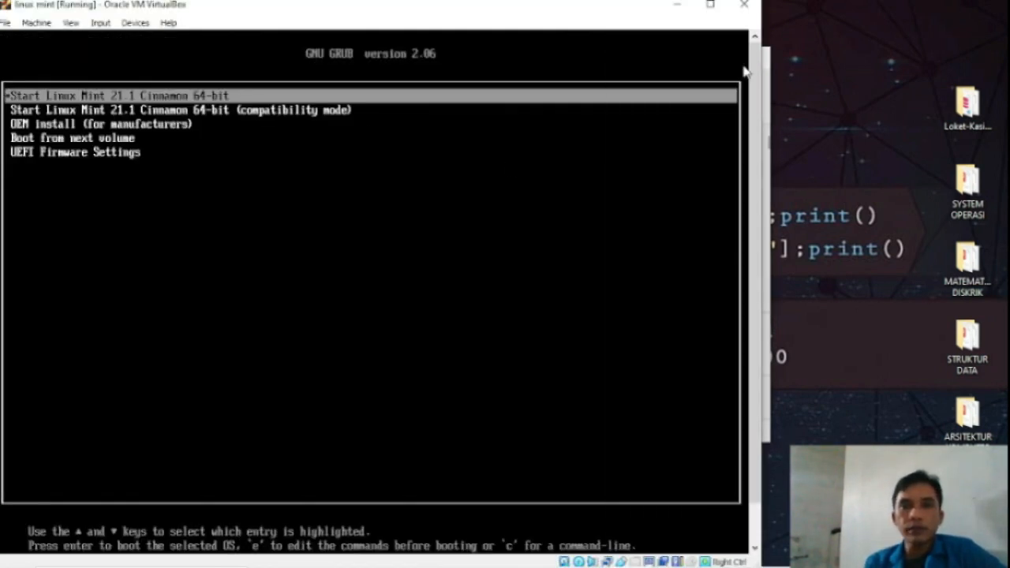
{"action": "left_click_drag", "start_coordinate": [575, 11], "coordinate": [698, 21]}
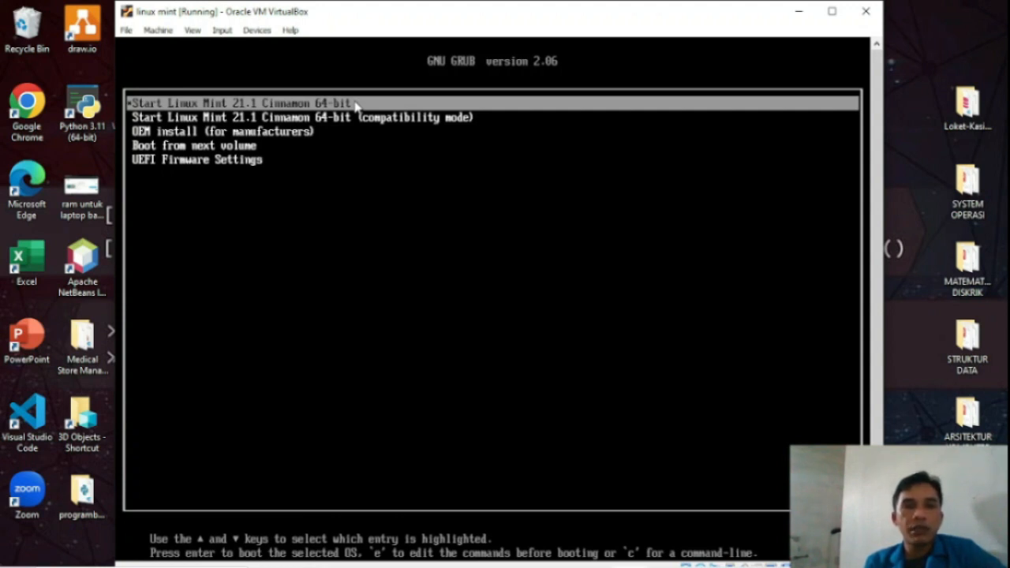
Step: Boot 'Start Linux Mint 21.1 Cinnamon 64-bit' from GRUB and launch Install Linux Mint
{"action": "key", "text": "Return"}
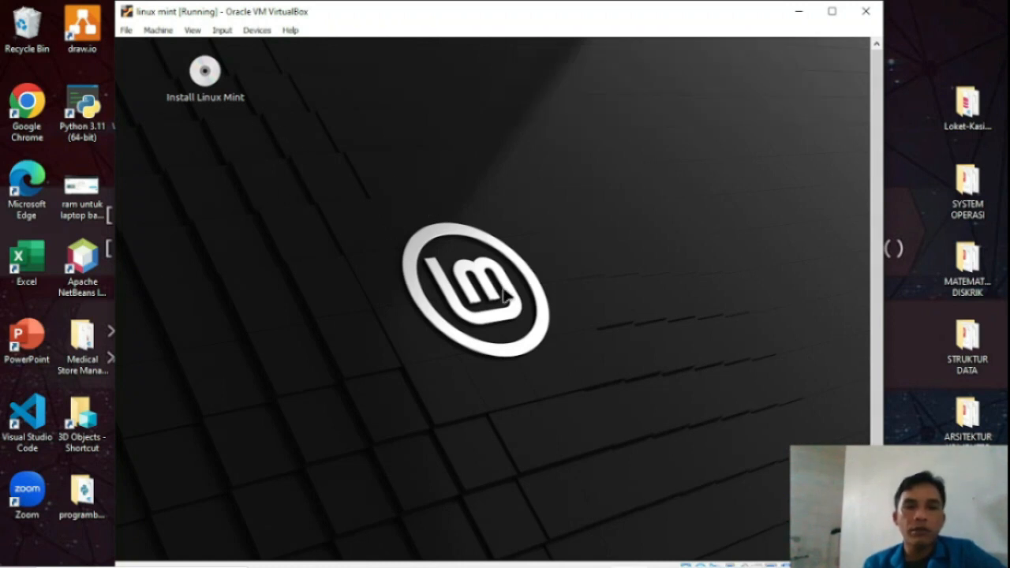
{"action": "double_click", "coordinate": [207, 75]}
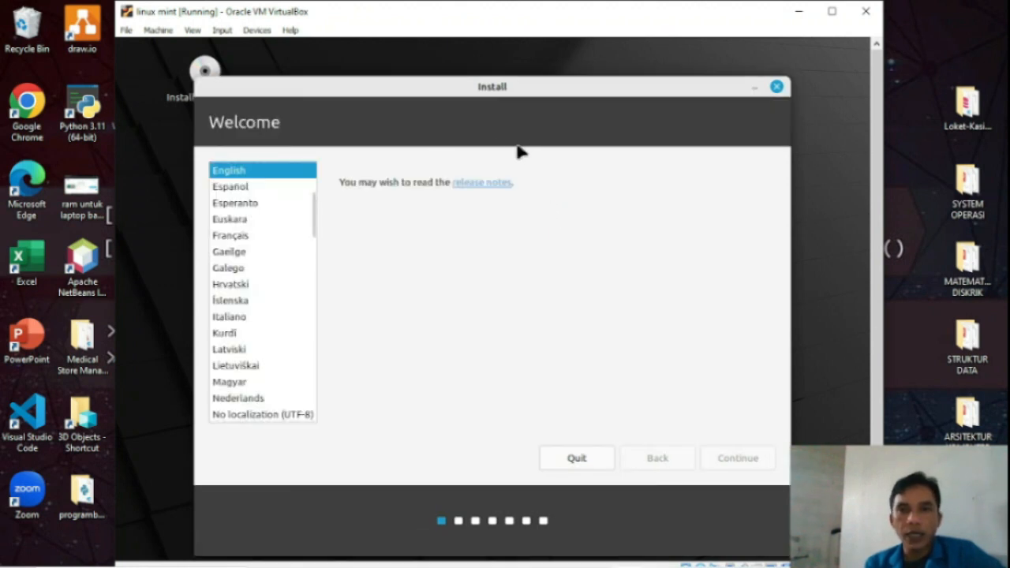
Step: Reposition the installer window and advance to the Keyboard layout page, keeping English (US)
{"action": "left_click_drag", "start_coordinate": [373, 61], "coordinate": [502, 103]}
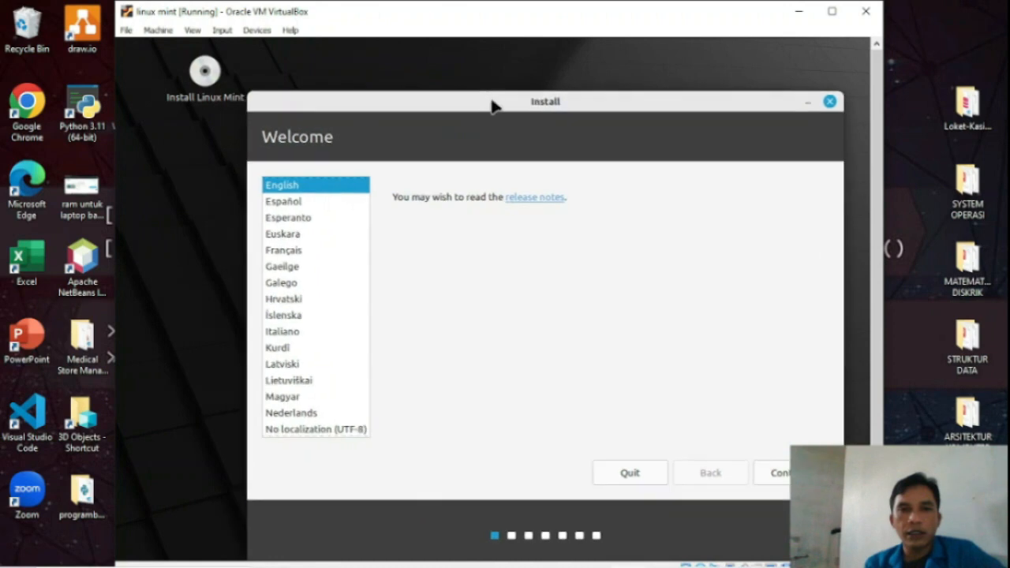
{"action": "left_click_drag", "start_coordinate": [469, 22], "coordinate": [573, 2]}
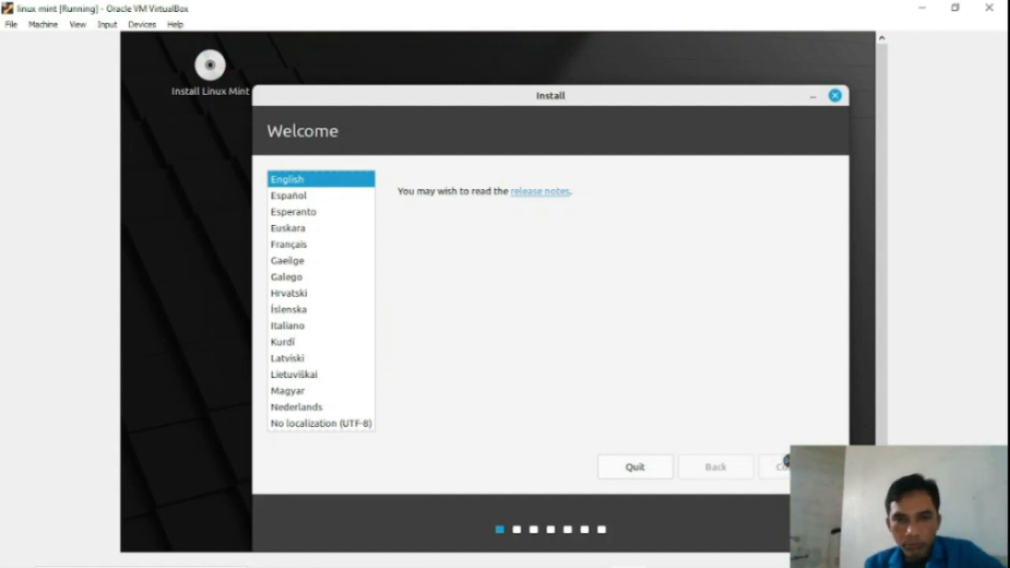
{"action": "left_click", "coordinate": [721, 456]}
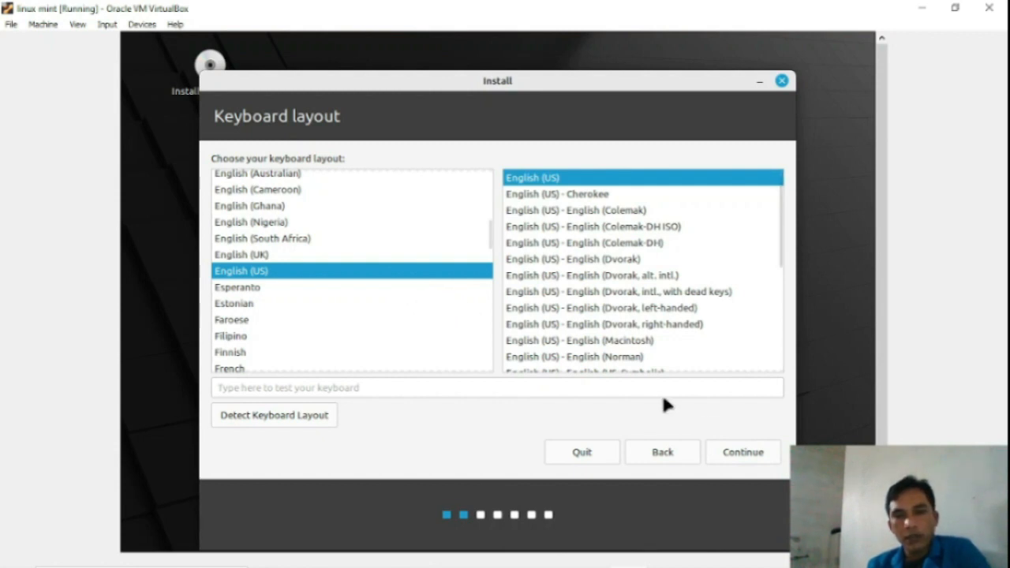
Step: Accept English (US) keyboard, tick Install multimedia codecs, and continue to Installation type
{"action": "left_click", "coordinate": [734, 454]}
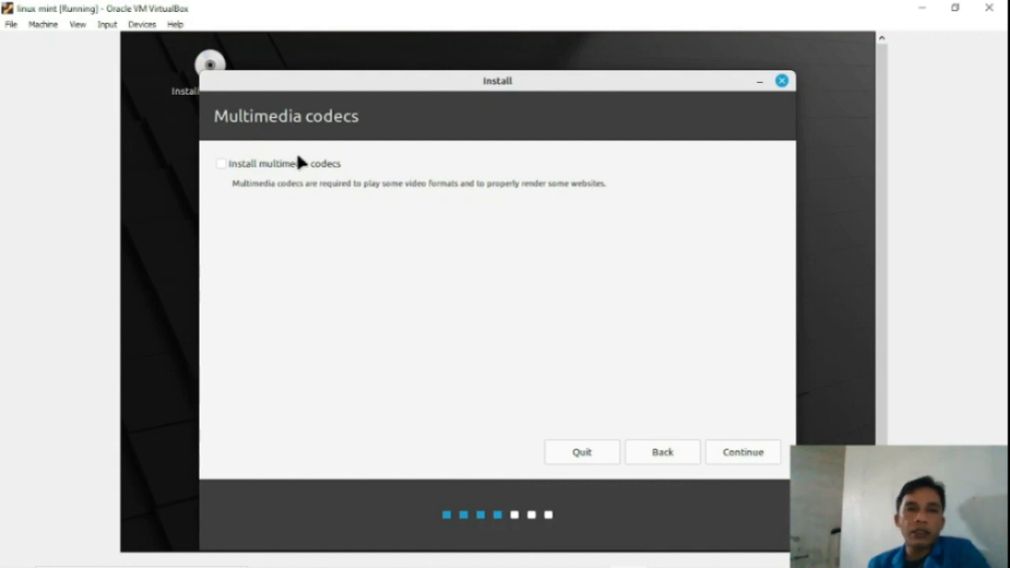
{"action": "left_click", "coordinate": [220, 164]}
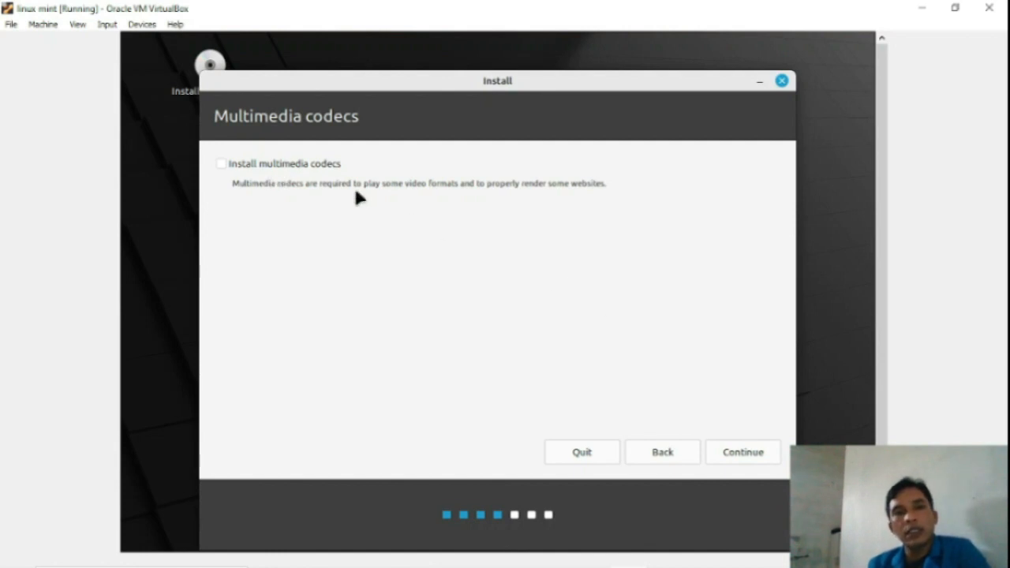
{"action": "left_click", "coordinate": [738, 452]}
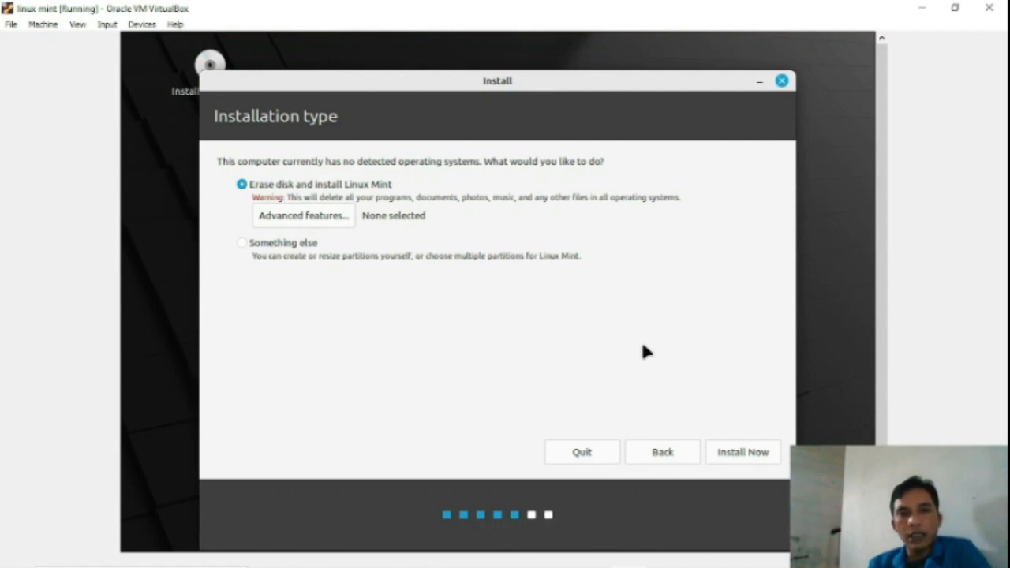
Step: Install with Erase disk, approve writing partition changes, and keep Jakarta as the location
{"action": "left_click", "coordinate": [720, 455]}
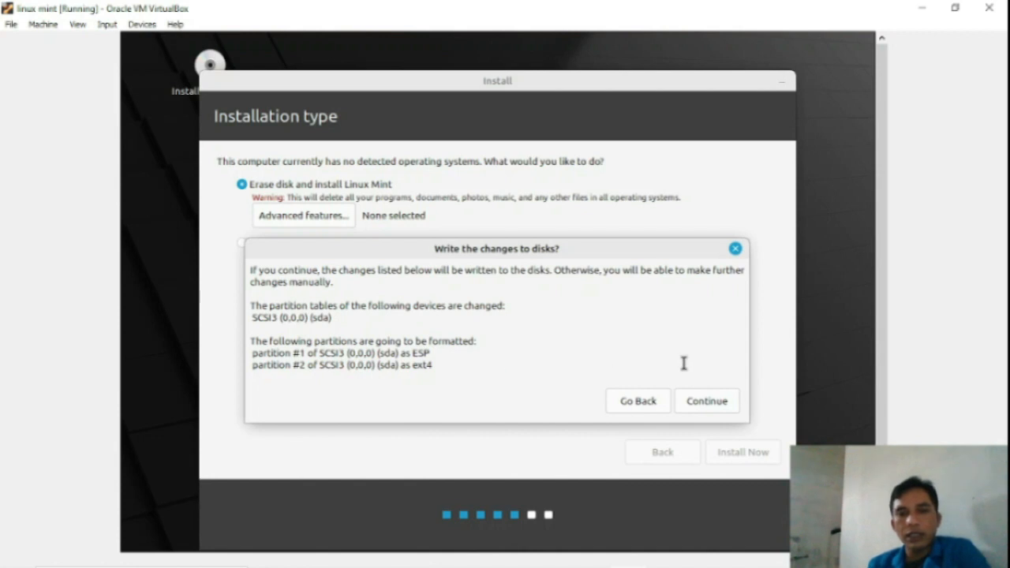
{"action": "left_click", "coordinate": [706, 402]}
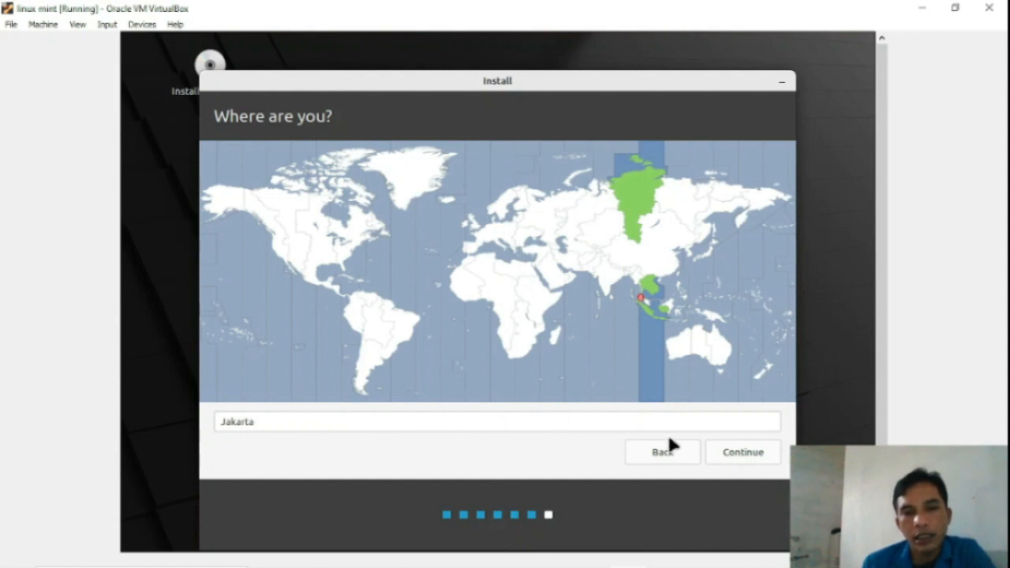
{"action": "left_click", "coordinate": [750, 456]}
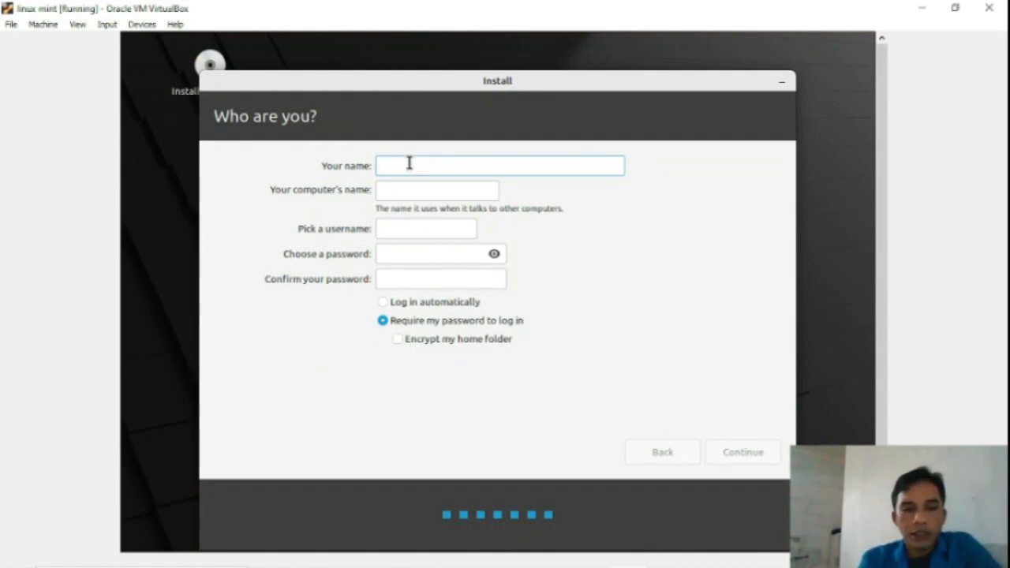
Step: Enter the user's name and type the account password, correcting a typo
{"action": "type", "text": "L"}
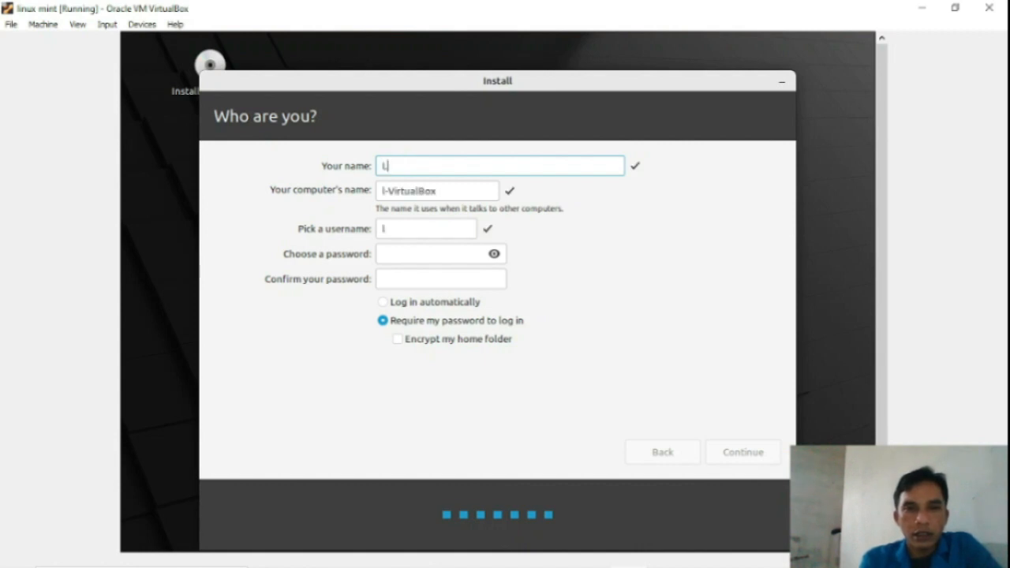
{"action": "type", "text": "inuxbro"}
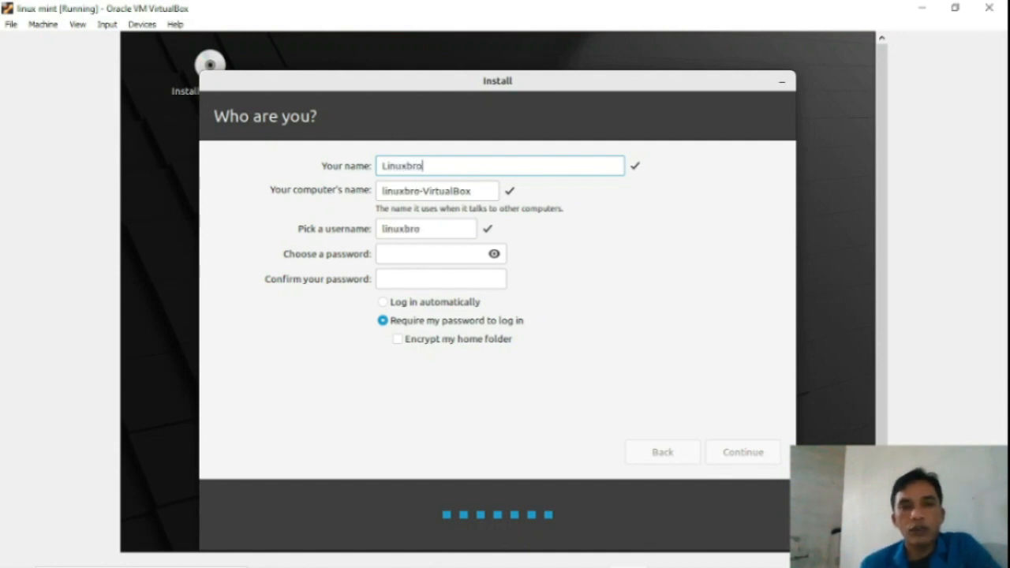
{"action": "left_click", "coordinate": [398, 253]}
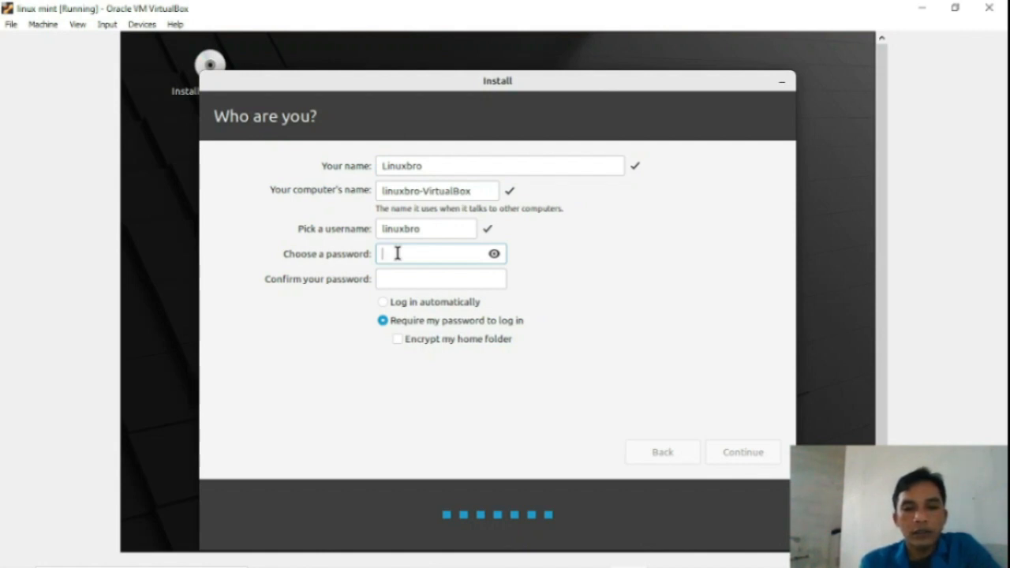
{"action": "type", "text": "123"}
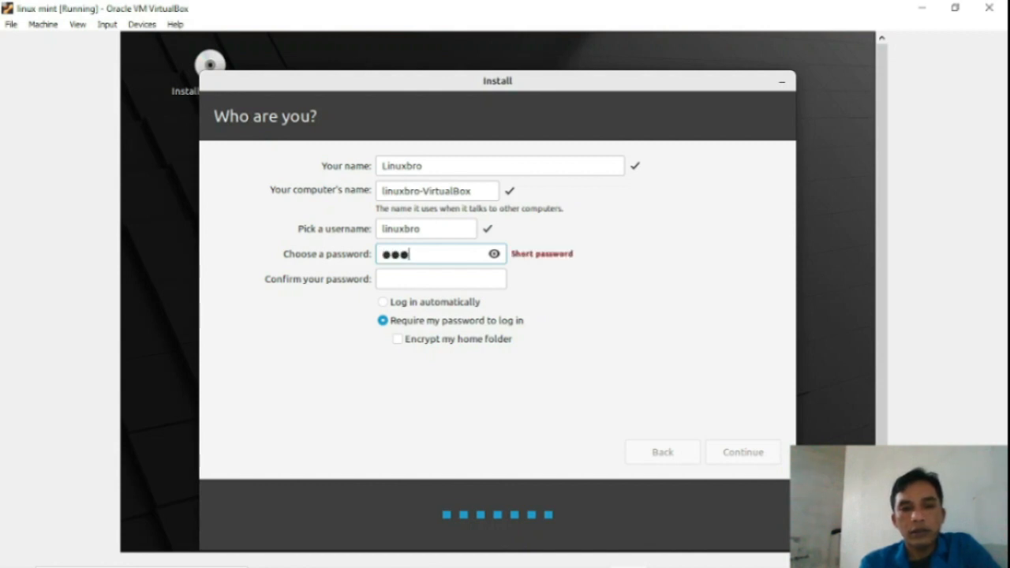
{"action": "type", "text": "4"}
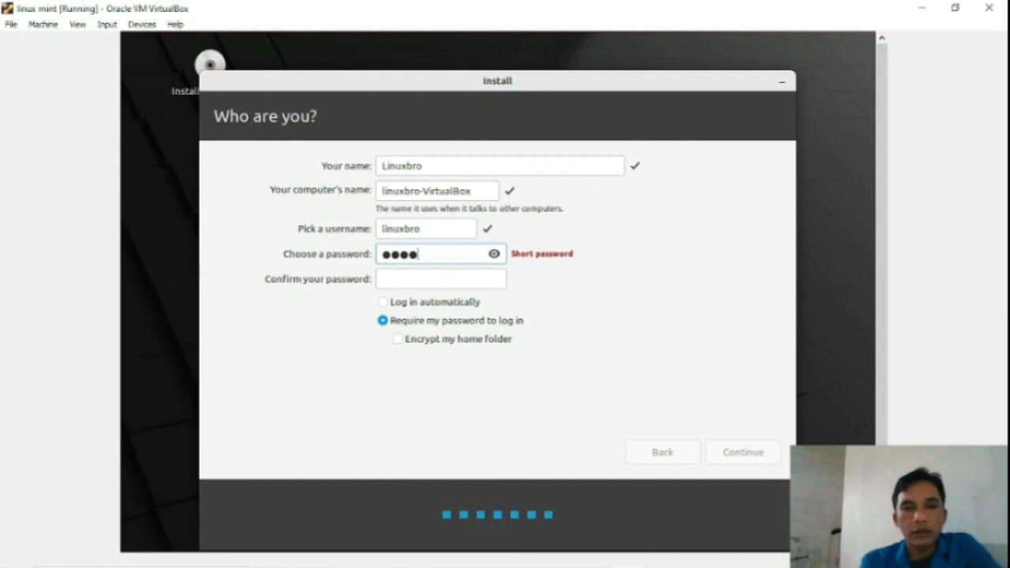
{"action": "key", "text": "BackSpace"}
{"action": "key", "text": "BackSpace"}
{"action": "key", "text": "BackSpace"}
{"action": "key", "text": "BackSpace"}
{"action": "type", "text": "123"}
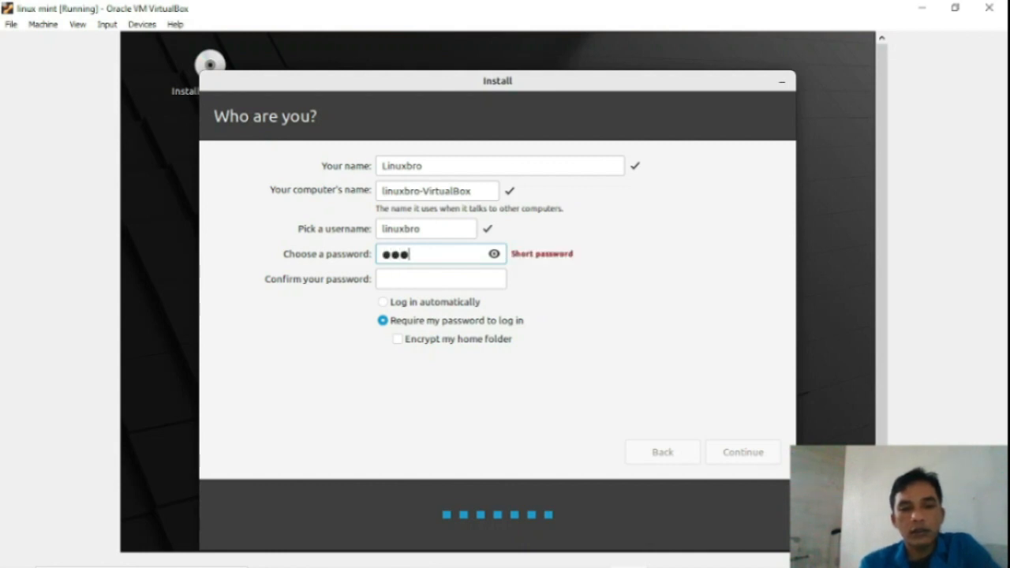
{"action": "type", "text": "45"}
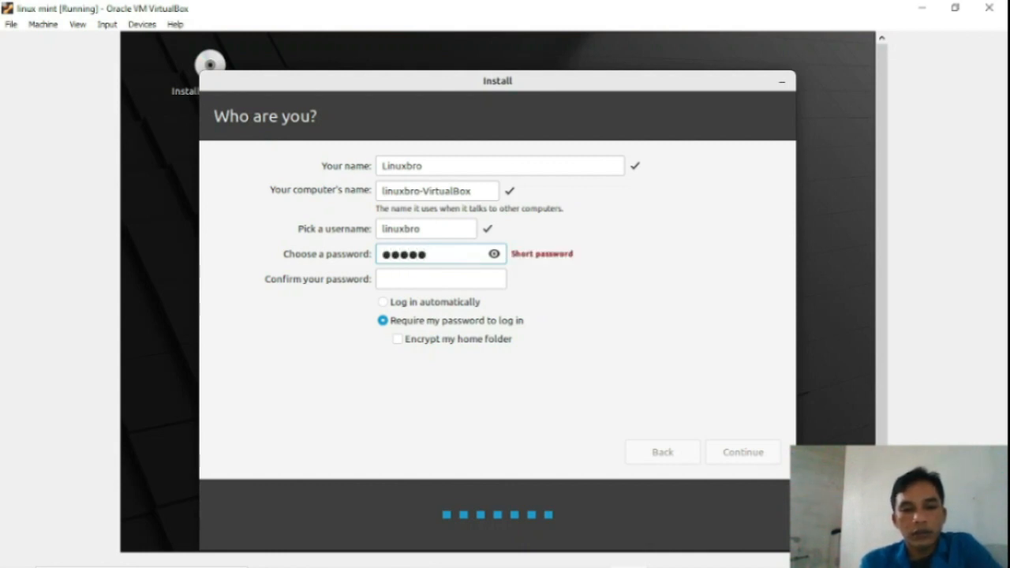
{"action": "type", "text": "6789"}
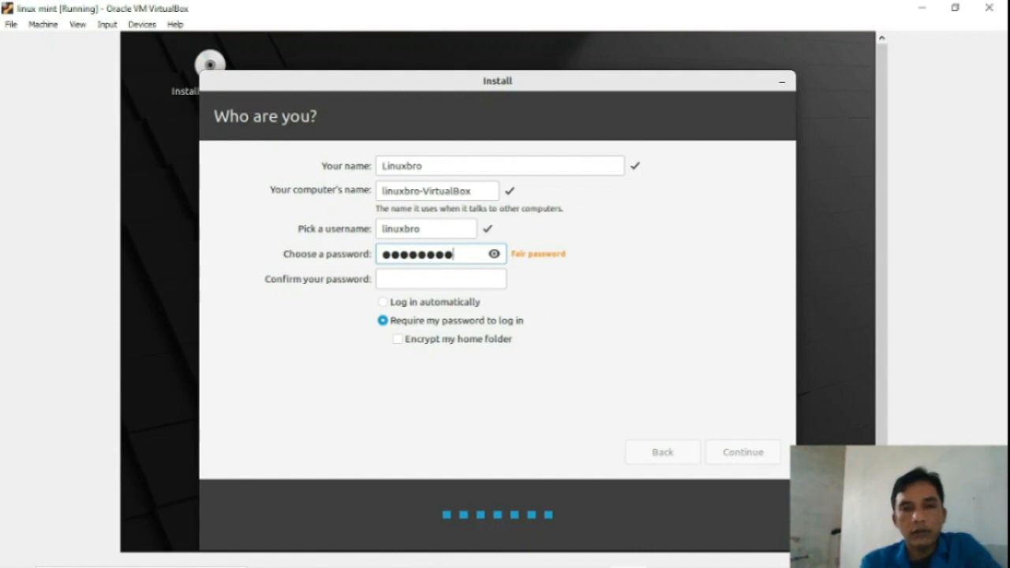
Step: Re-enter the password to confirm it and select Log in automatically
{"action": "left_click", "coordinate": [386, 281]}
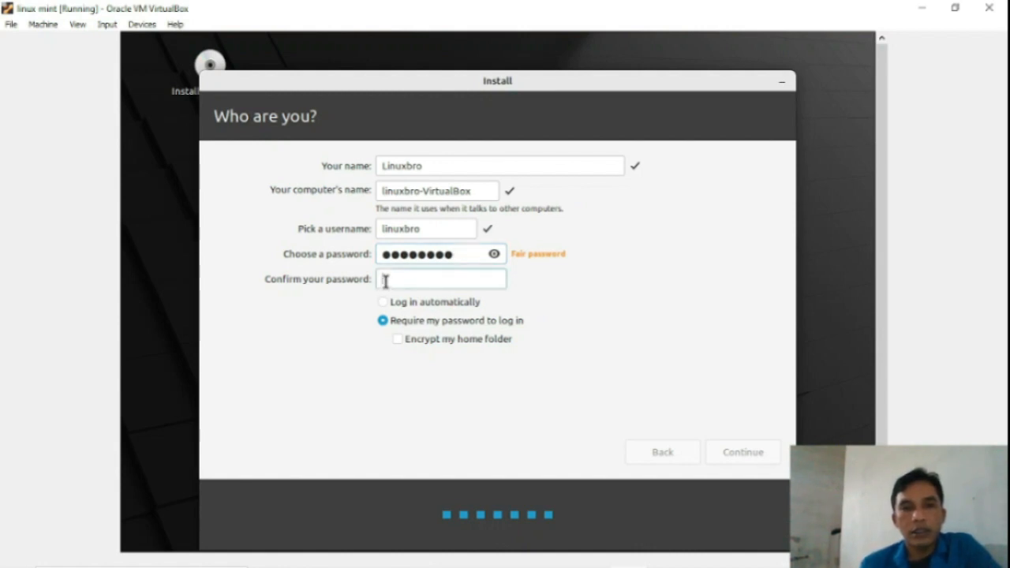
{"action": "type", "text": "12345"}
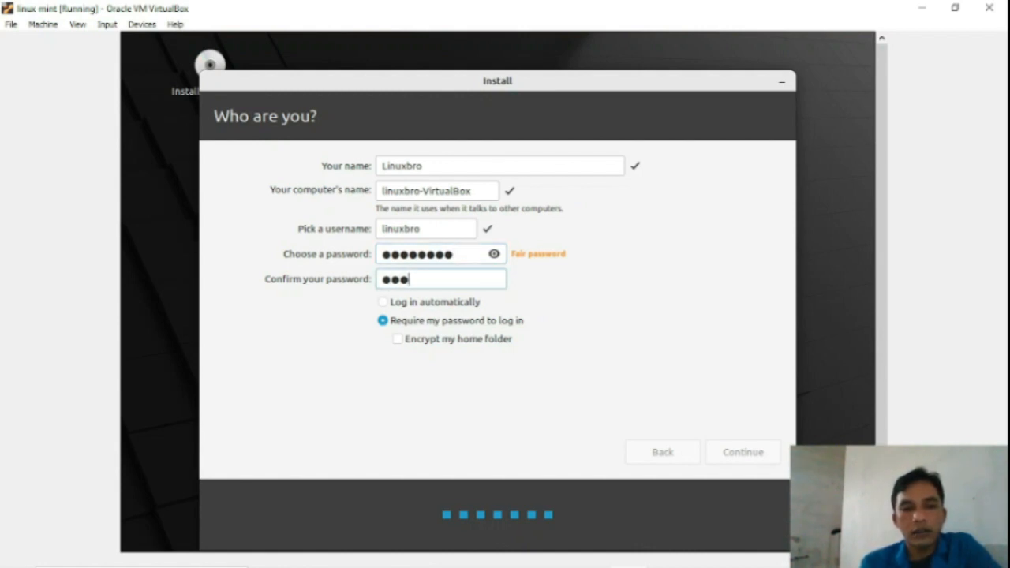
{"action": "type", "text": "6789"}
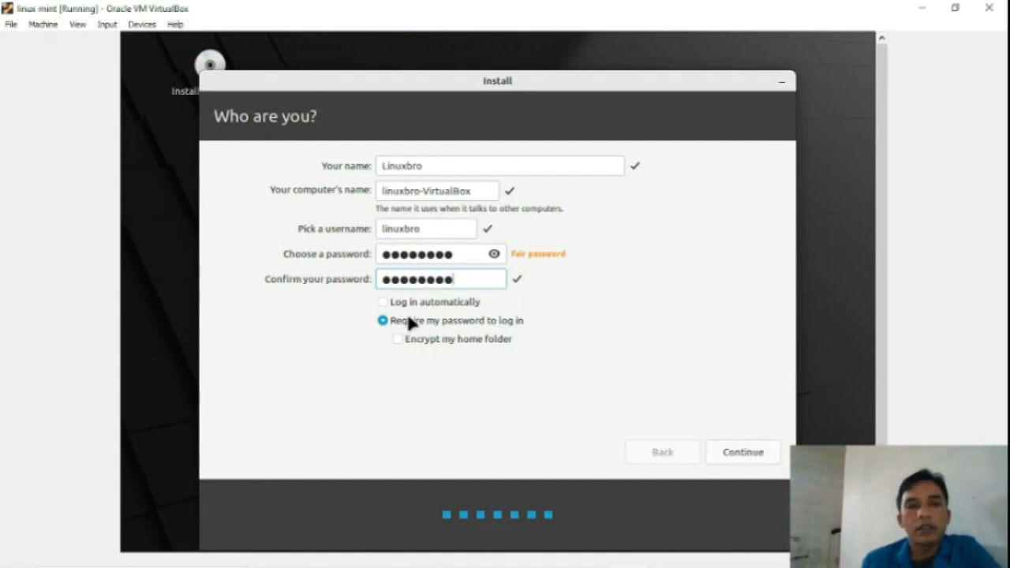
{"action": "left_click", "coordinate": [386, 302]}
{"action": "left_click", "coordinate": [386, 304]}
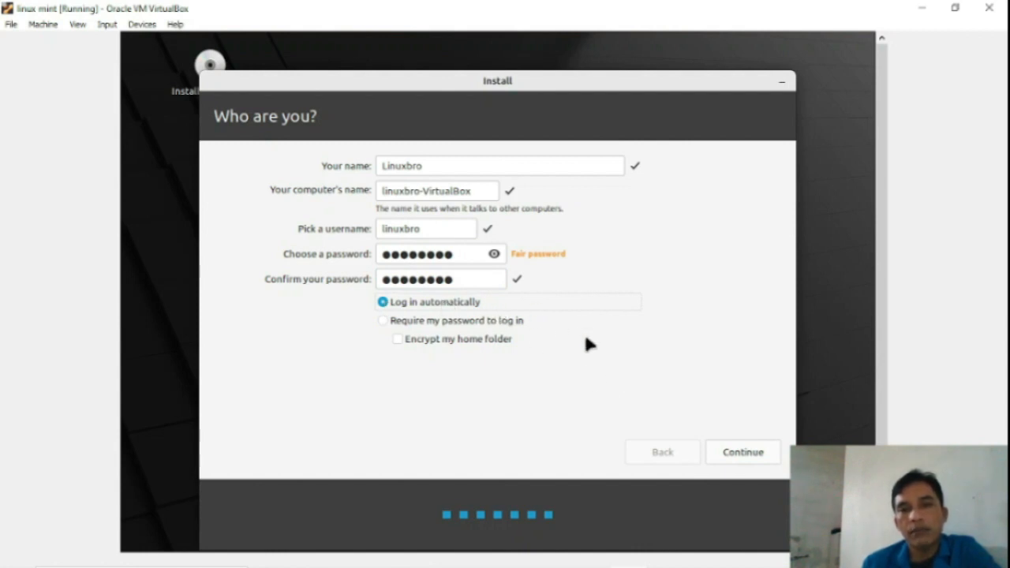
Step: Submit the account details and let Linux Mint install until Installation Complete appears
{"action": "left_click", "coordinate": [734, 456]}
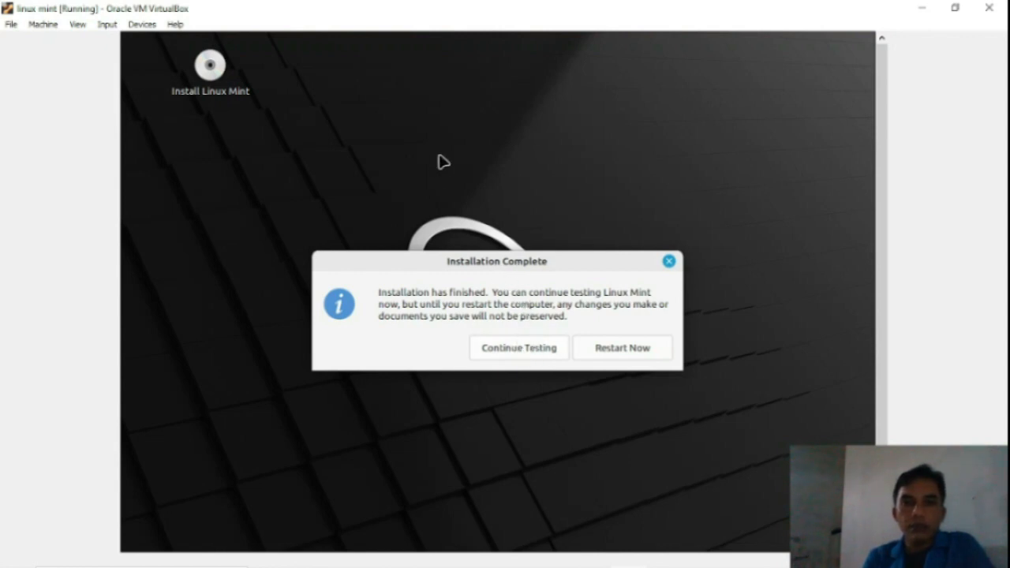
Step: Choose Restart Now in the Installation Complete dialog to reboot the VM
{"action": "left_click", "coordinate": [611, 350]}
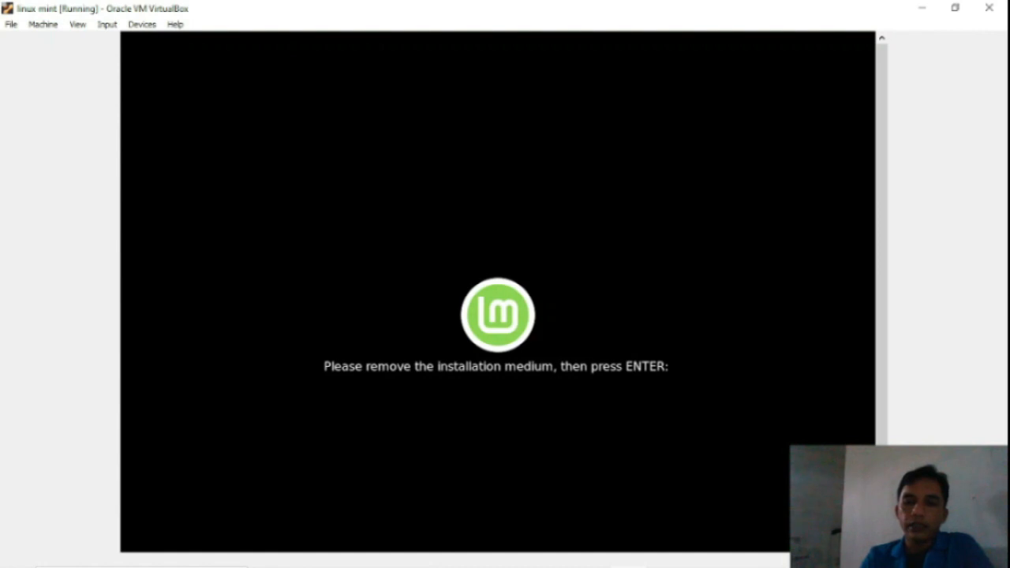
Step: Confirm the installation medium is removed so Linux Mint 21.1 boots to its Welcome screen
{"action": "key", "text": "Return"}
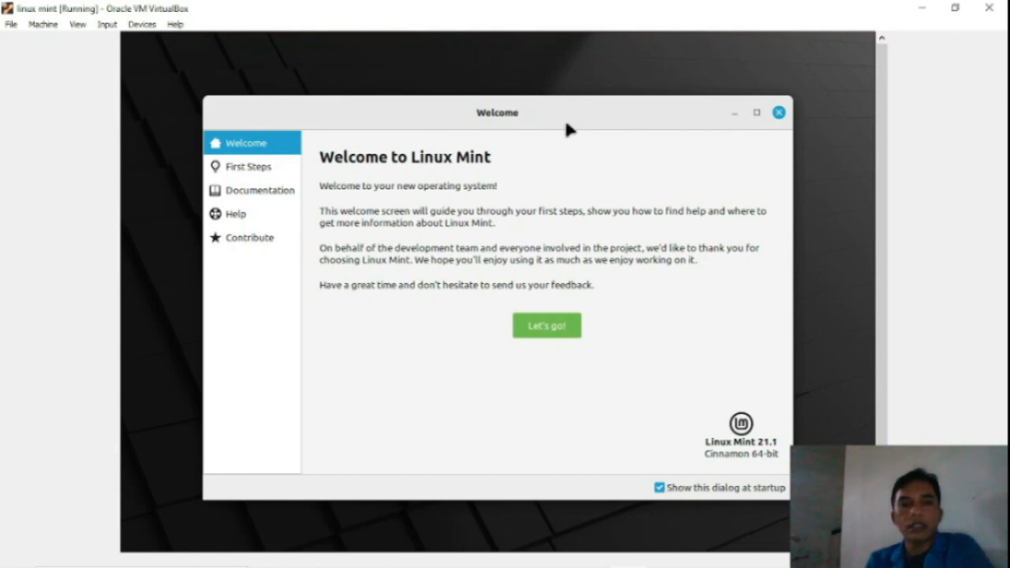
Step: Close the Welcome window, briefly view the home folder in Files, then open the Mint menu
{"action": "left_click", "coordinate": [779, 114]}
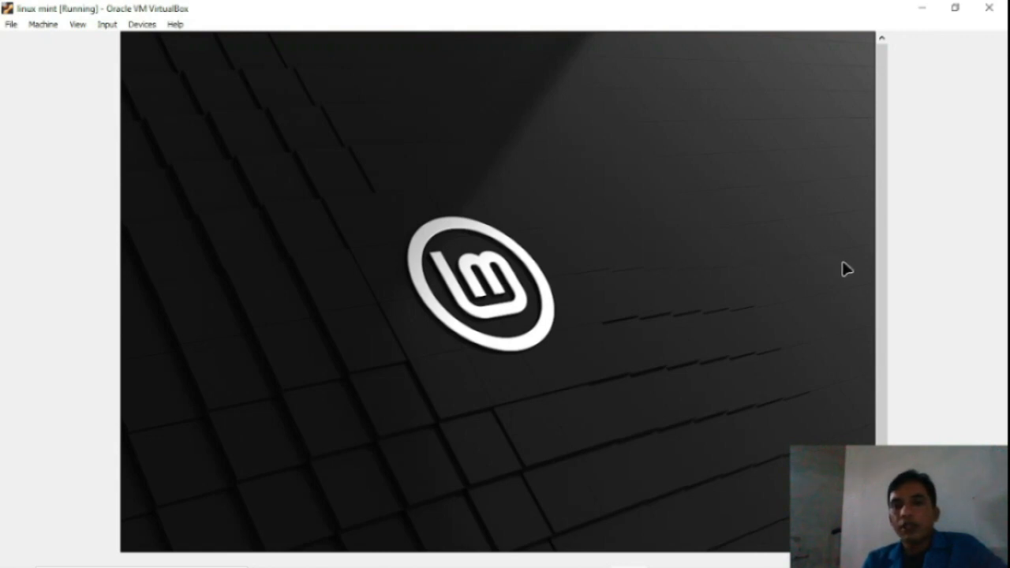
{"action": "scroll", "coordinate": [881, 281], "scroll_direction": "down", "scroll_amount": 2}
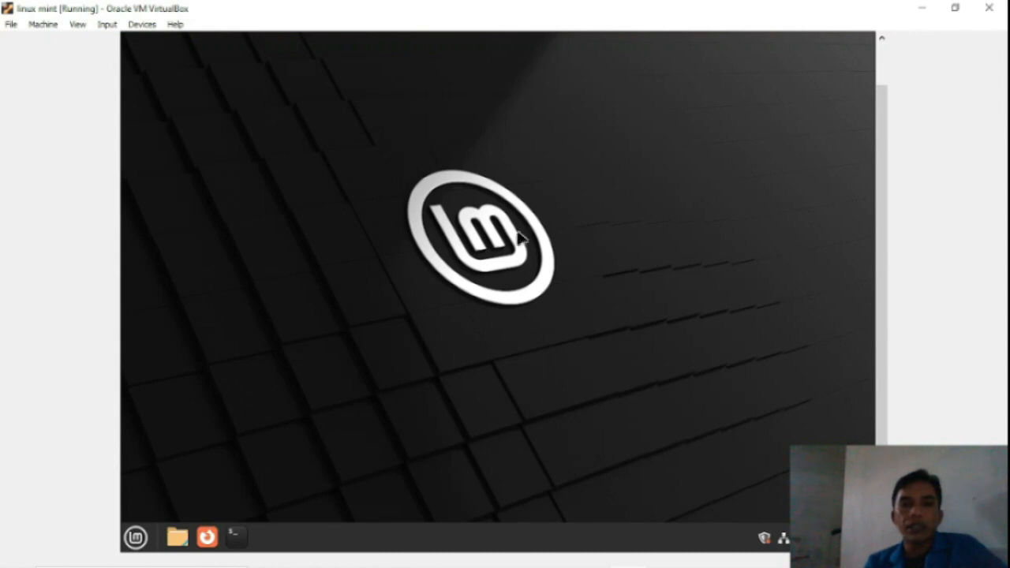
{"action": "left_click", "coordinate": [175, 539]}
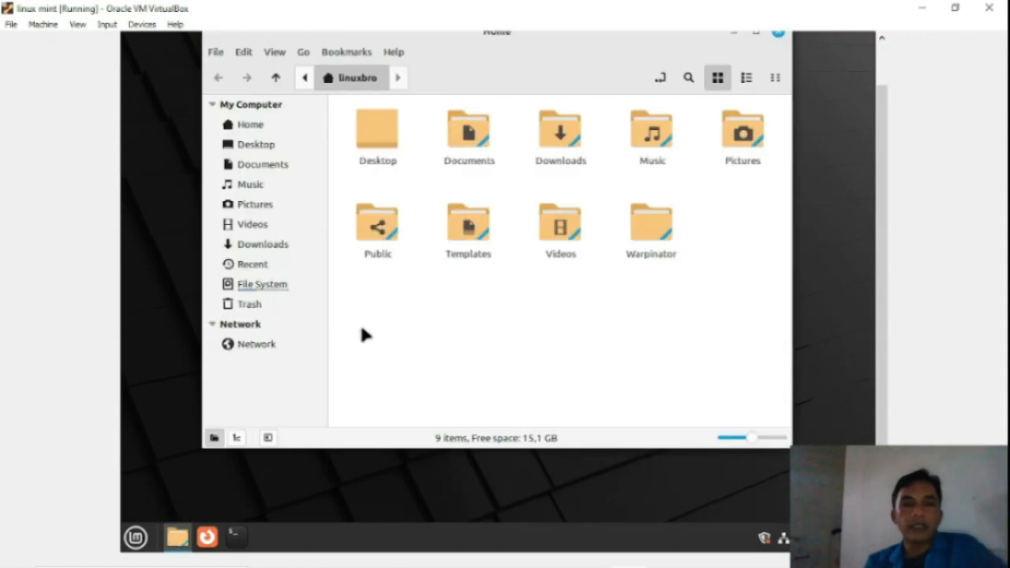
{"action": "left_click", "coordinate": [778, 34]}
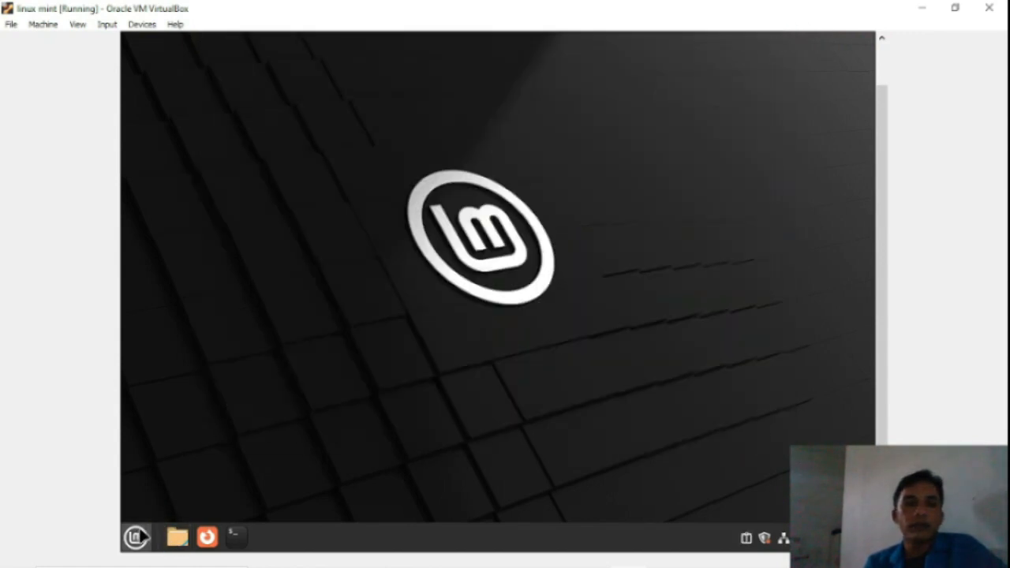
{"action": "left_click", "coordinate": [135, 537]}
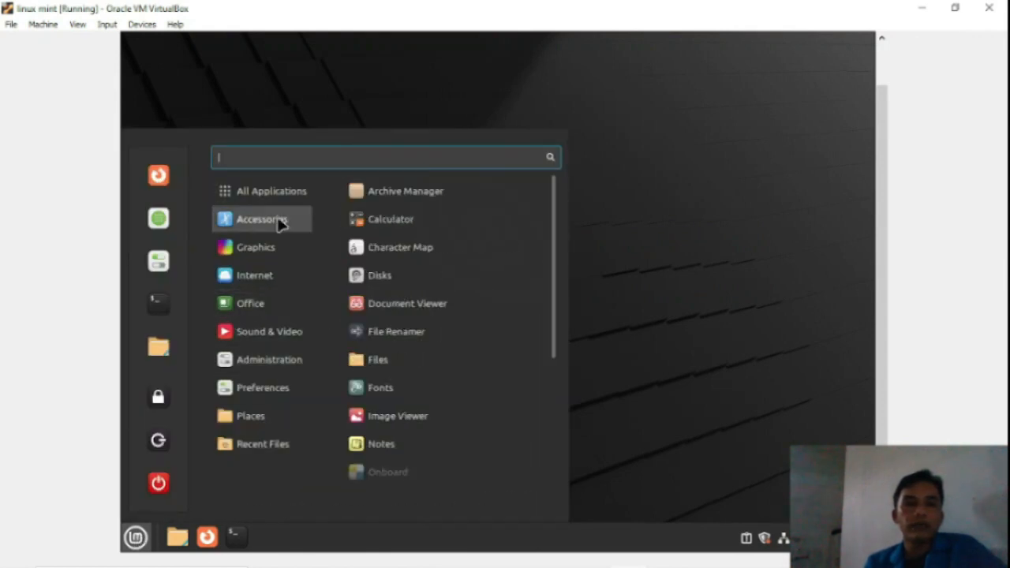
Step: Close the Mint application menu to reveal the desktop with Computer and Home icons
{"action": "left_click", "coordinate": [819, 328]}
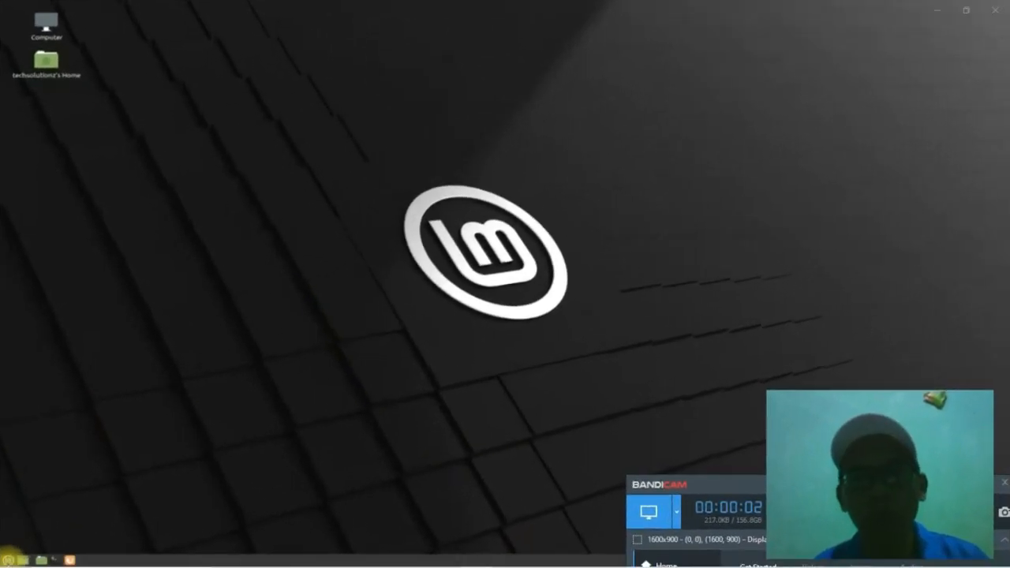
Step: From the Mint menu's Internet category, launch Firefox Web Browser
{"action": "key", "text": "super"}
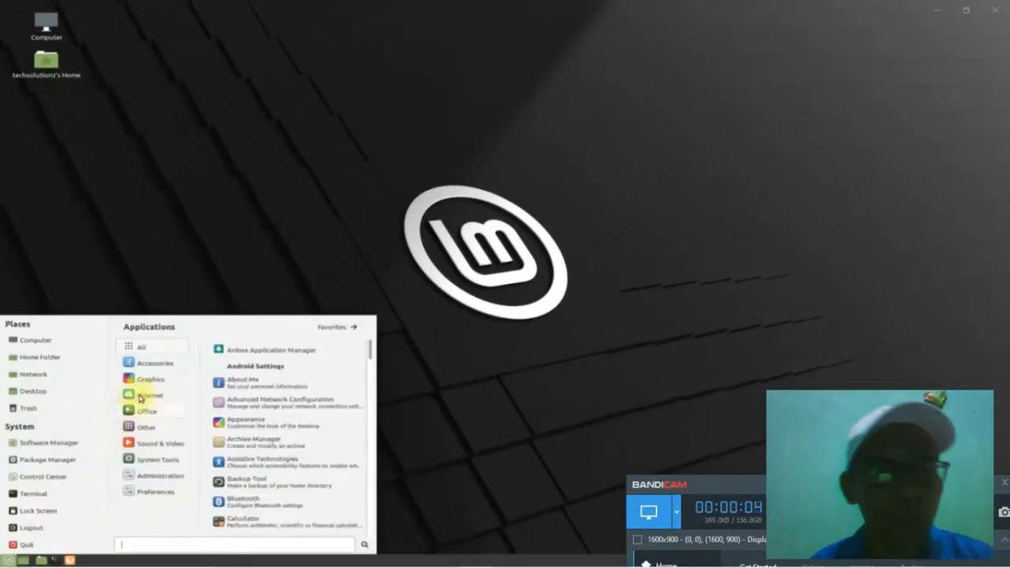
{"action": "mouse_move", "coordinate": [153, 397]}
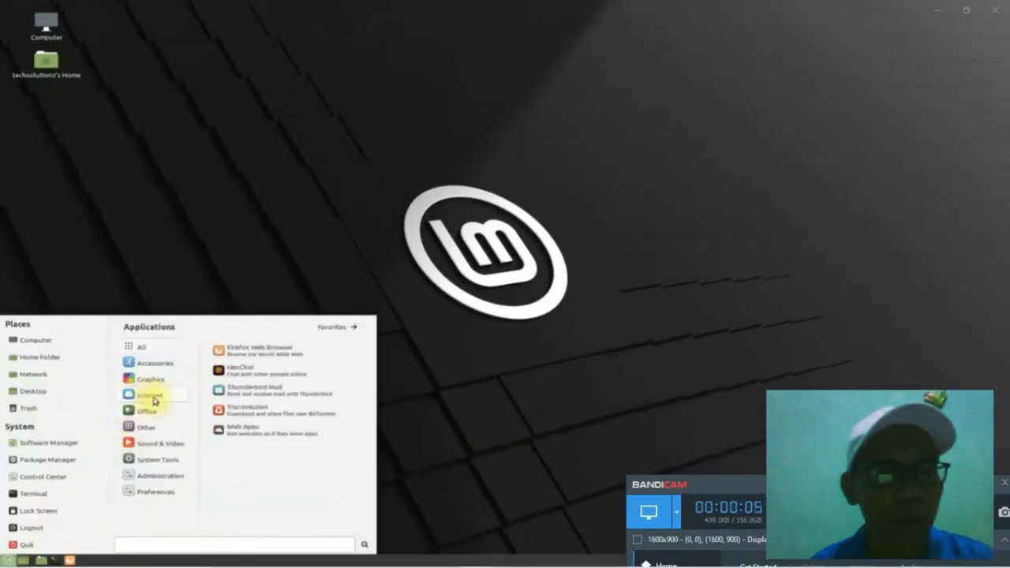
{"action": "left_click", "coordinate": [261, 350]}
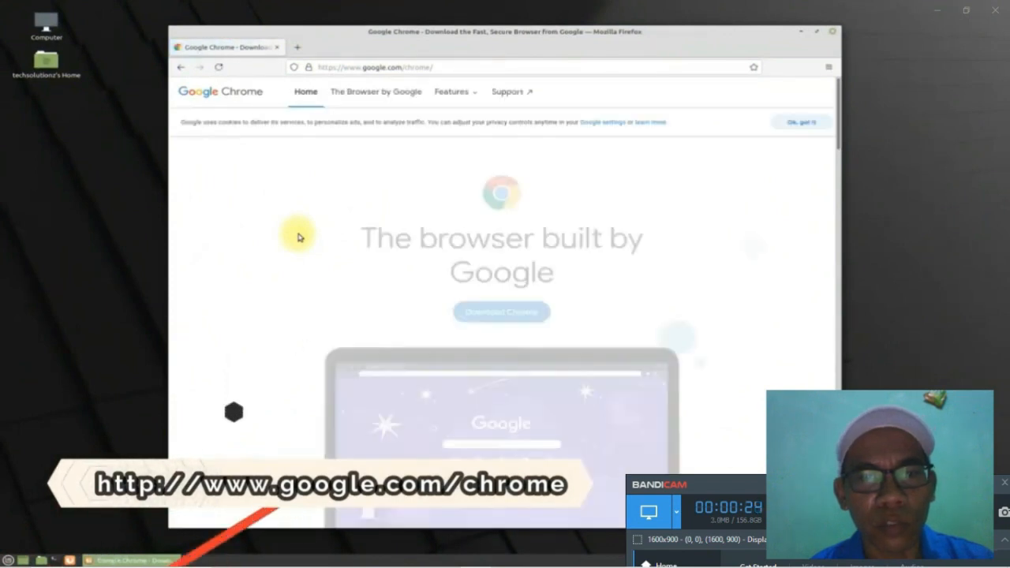
Step: Dismiss the cookie notice and save Chrome's 64-bit .deb package, google-chrome-stable_current_amd64.deb, to disk
{"action": "left_click", "coordinate": [794, 122]}
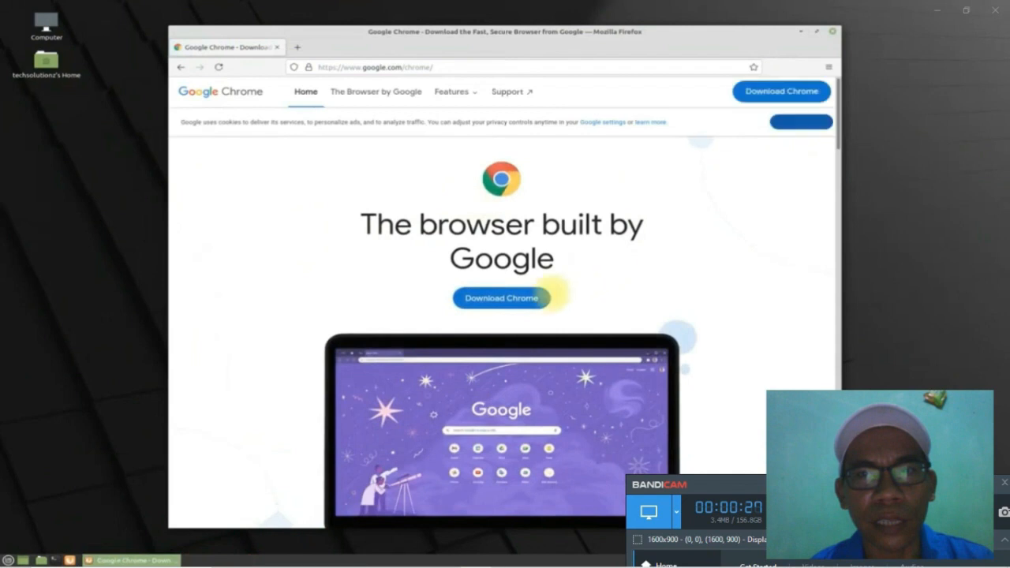
{"action": "left_click", "coordinate": [517, 298]}
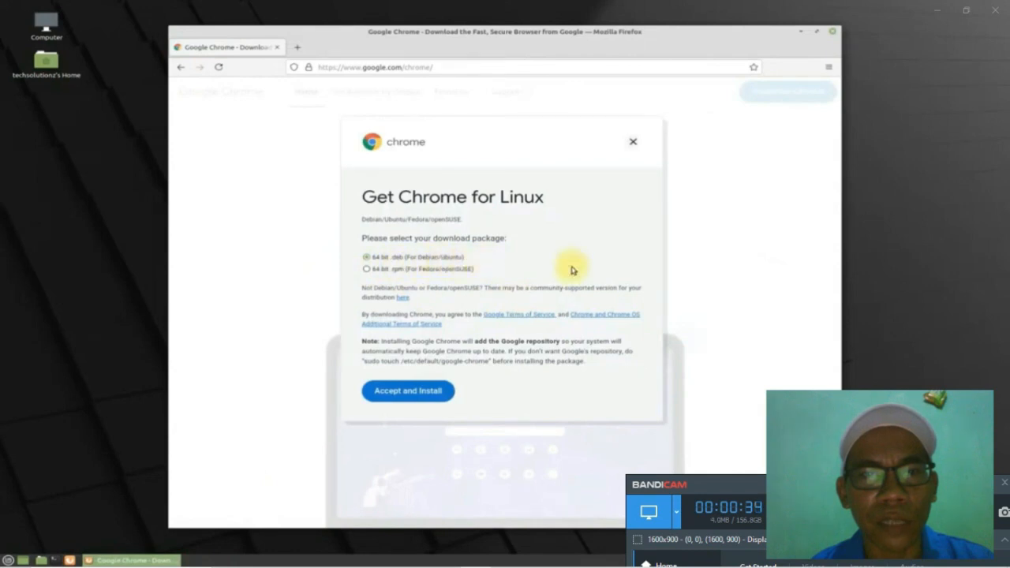
{"action": "left_click", "coordinate": [415, 392]}
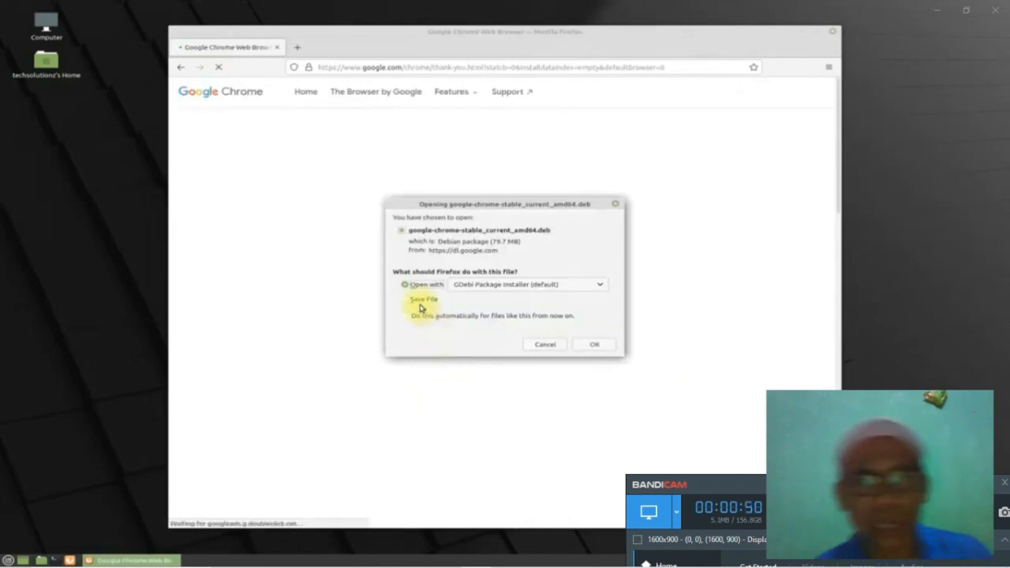
{"action": "left_click", "coordinate": [420, 306]}
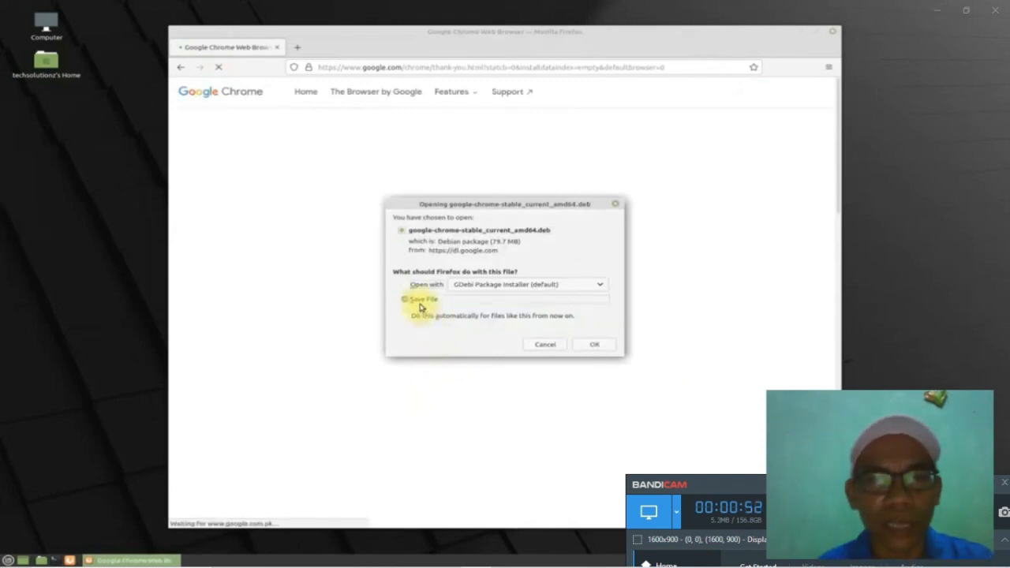
{"action": "left_click", "coordinate": [597, 345]}
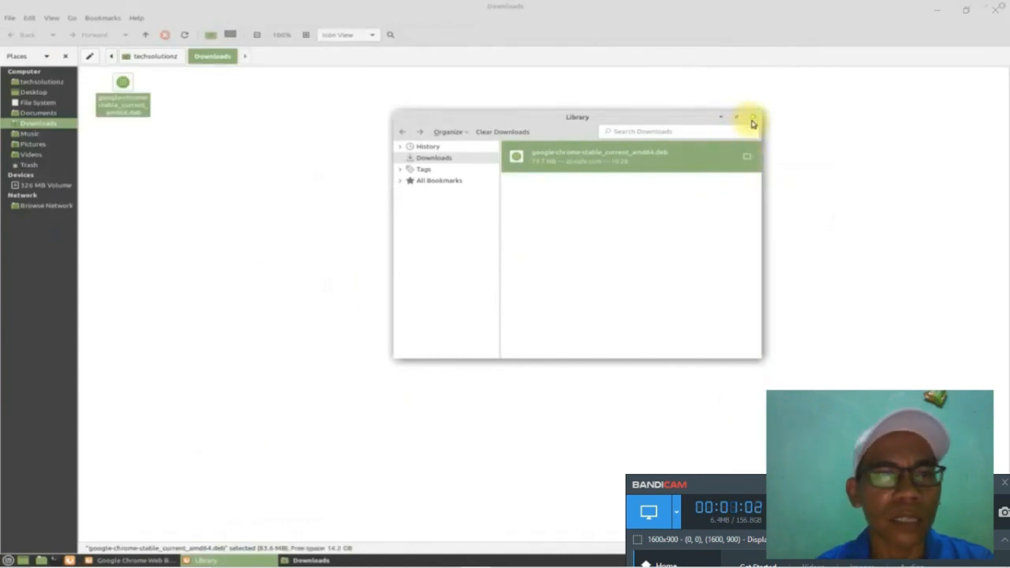
Step: Close the Library window and open google-chrome-stable_current_amd64.deb from Downloads with GDebi Package Installer
{"action": "left_click", "coordinate": [753, 119]}
{"action": "left_click", "coordinate": [313, 208]}
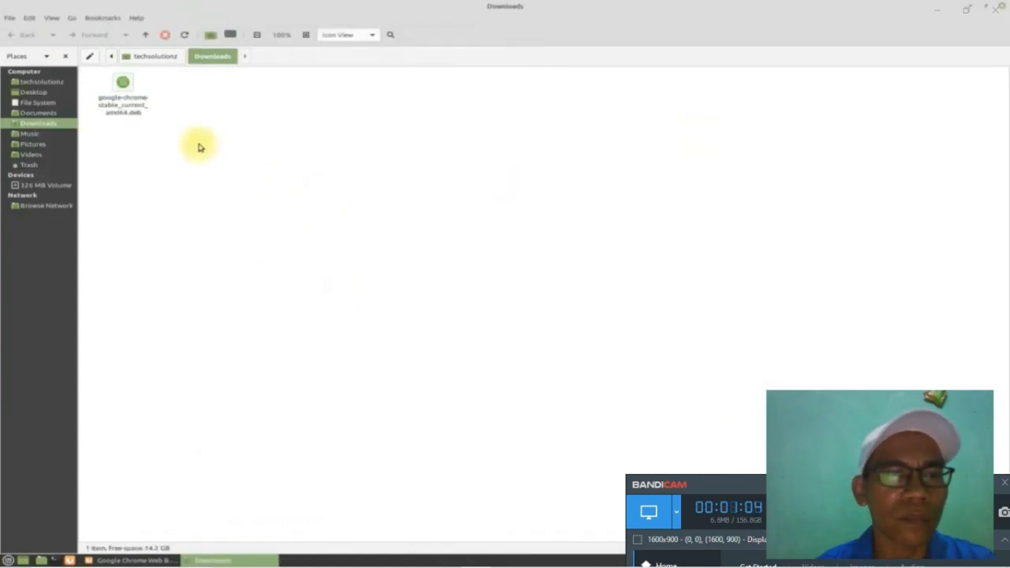
{"action": "left_click", "coordinate": [135, 99]}
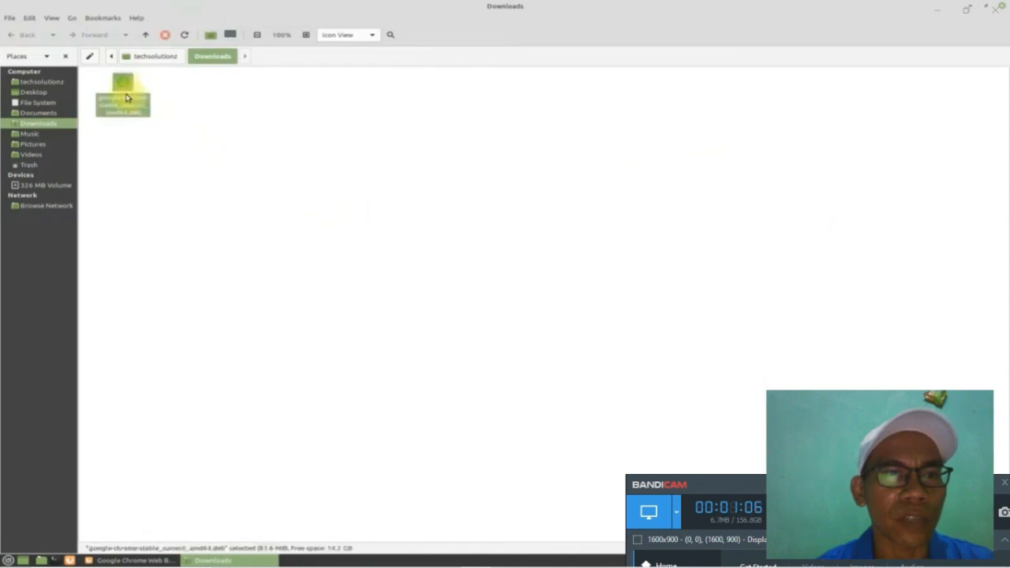
{"action": "right_click", "coordinate": [126, 97]}
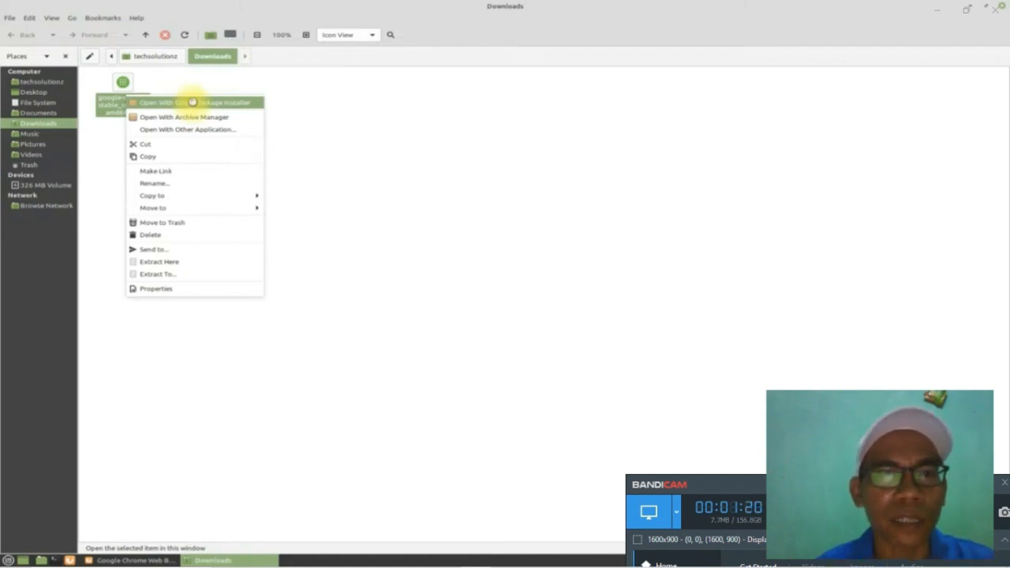
{"action": "left_click", "coordinate": [194, 105]}
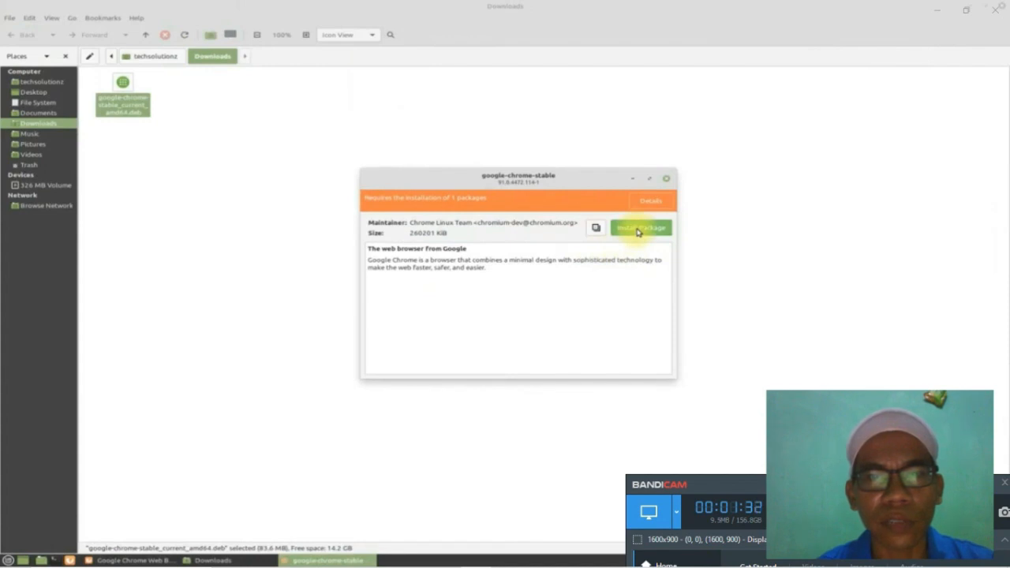
Step: Start installing google-chrome-stable and authenticate with the account password
{"action": "left_click", "coordinate": [637, 230]}
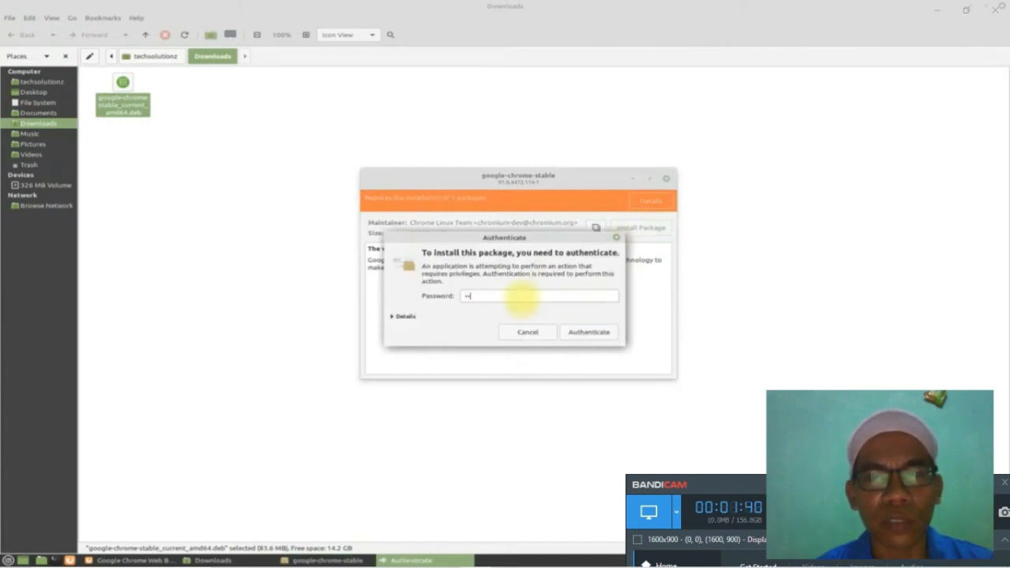
{"action": "type", "text": "•••"}
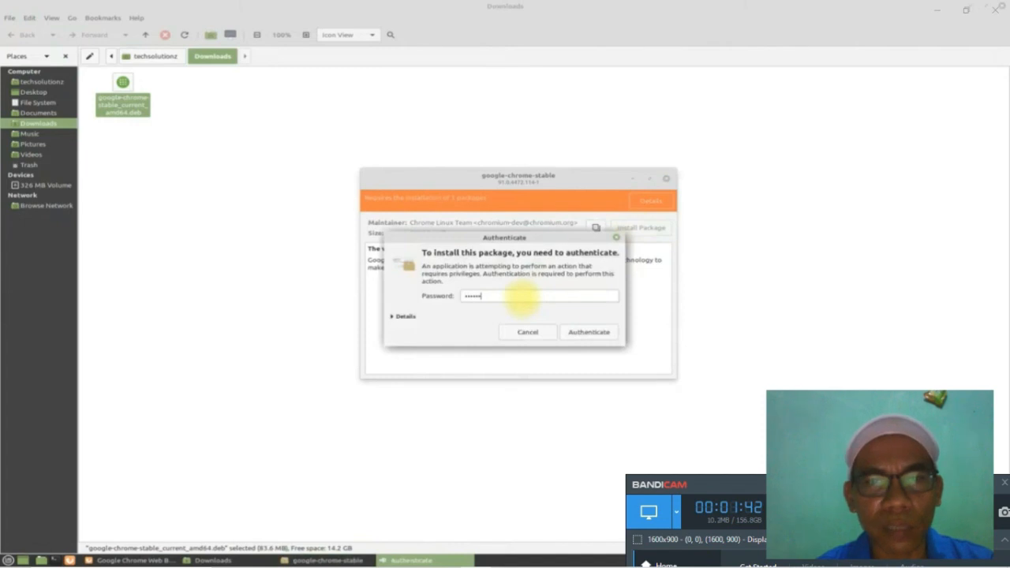
{"action": "left_click", "coordinate": [586, 332]}
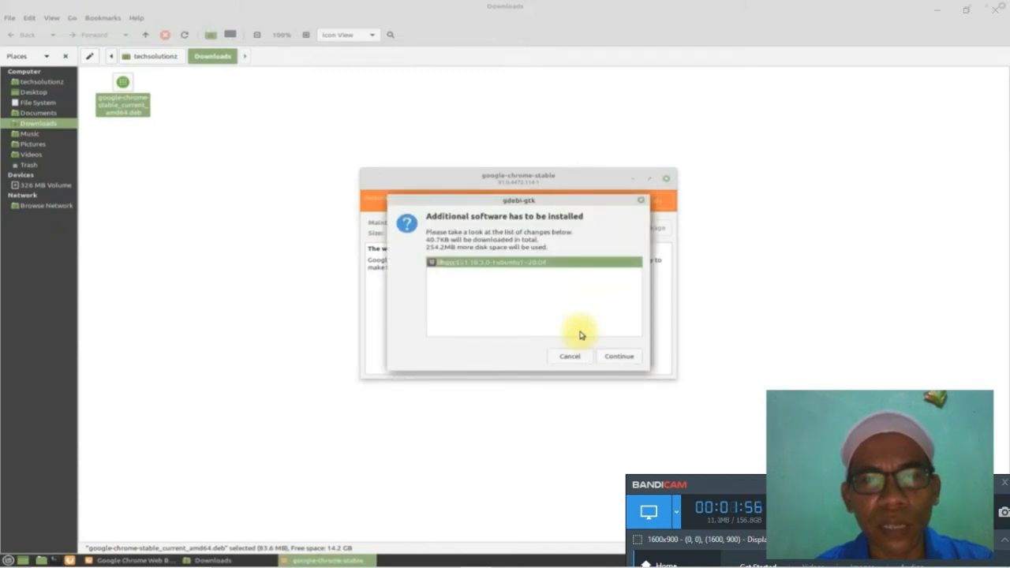
Step: Accept the additional libgcc1 package and show the detailed installation log
{"action": "left_click", "coordinate": [615, 356]}
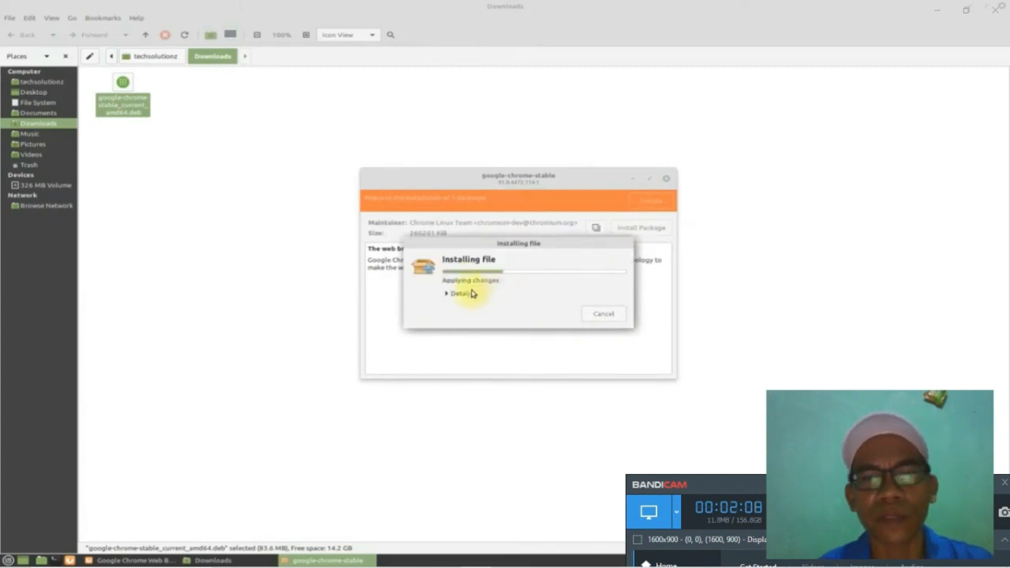
{"action": "left_click", "coordinate": [464, 293]}
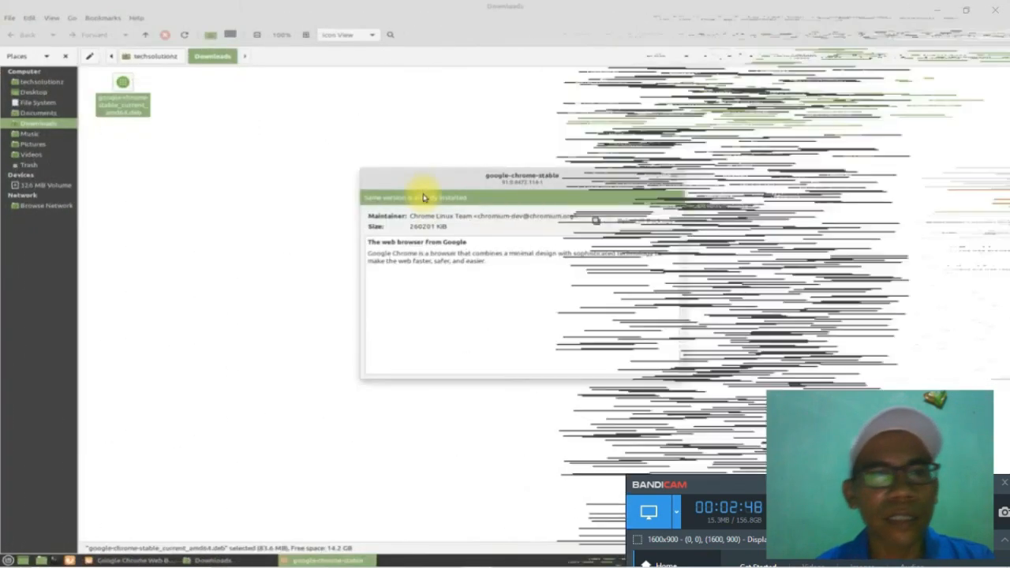
Step: Close the GDebi, Downloads and Firefox windows, then open the Mint application menu
{"action": "left_click", "coordinate": [676, 182]}
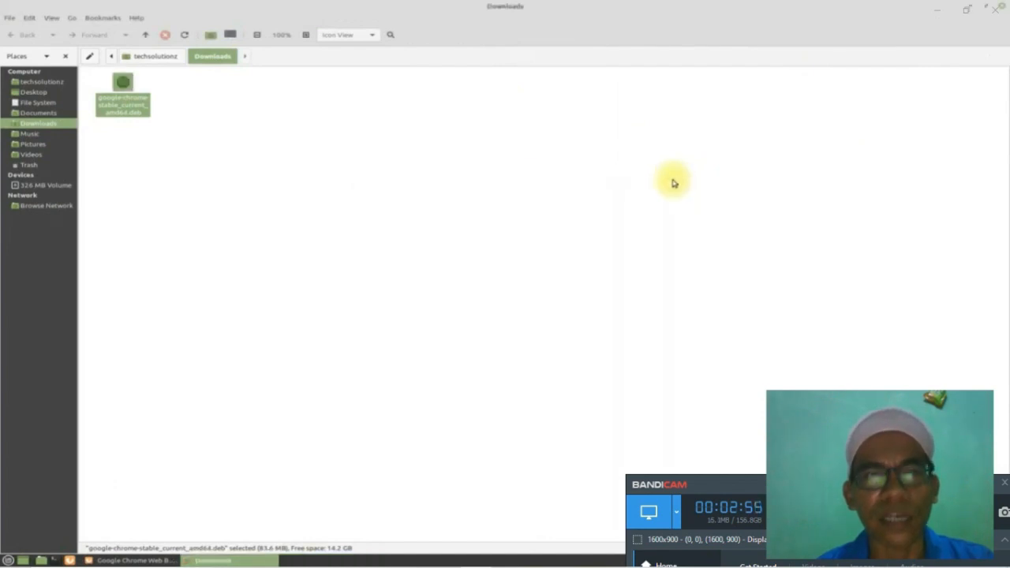
{"action": "left_click", "coordinate": [1001, 8]}
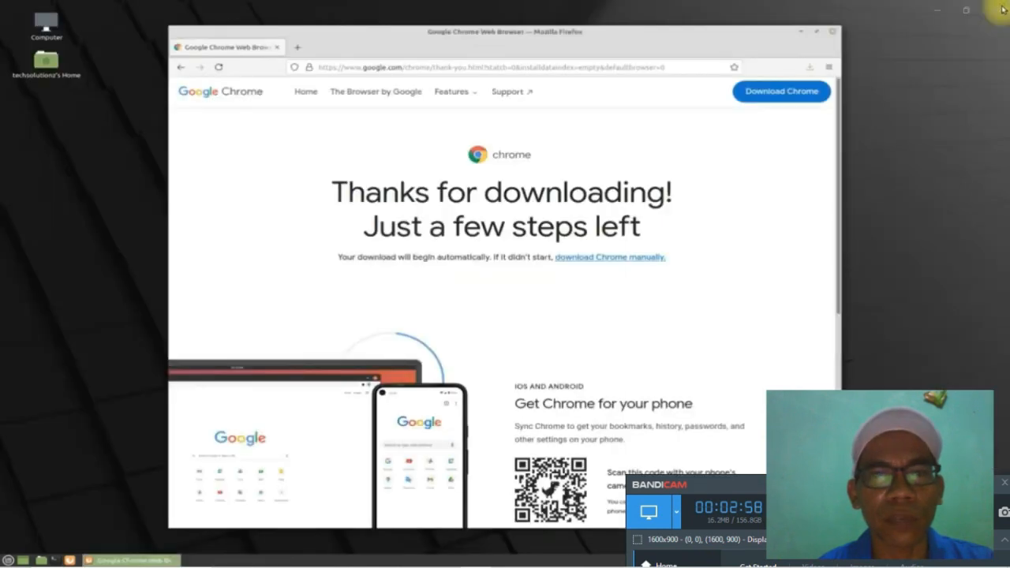
{"action": "left_click", "coordinate": [831, 35]}
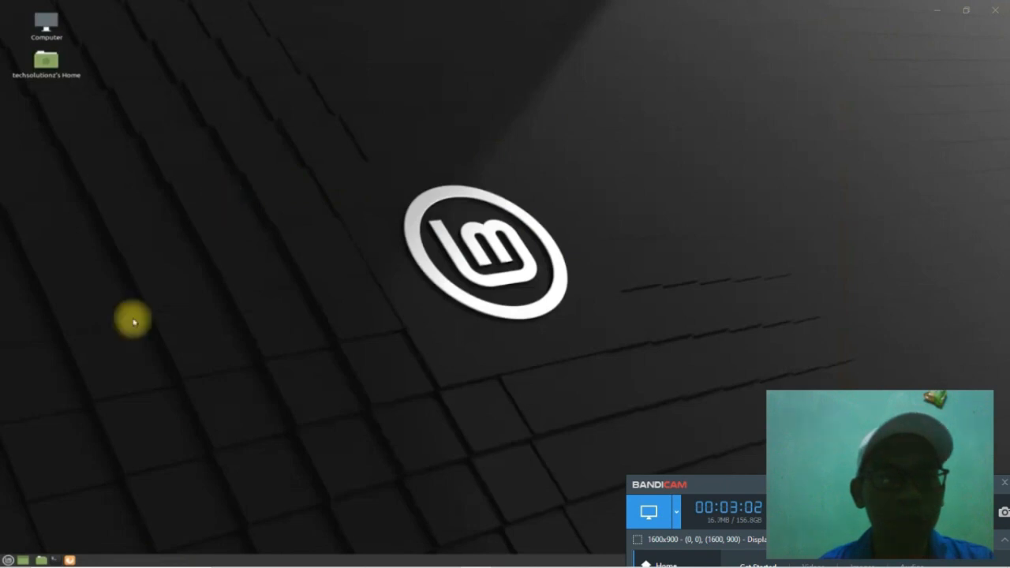
{"action": "left_click", "coordinate": [8, 560]}
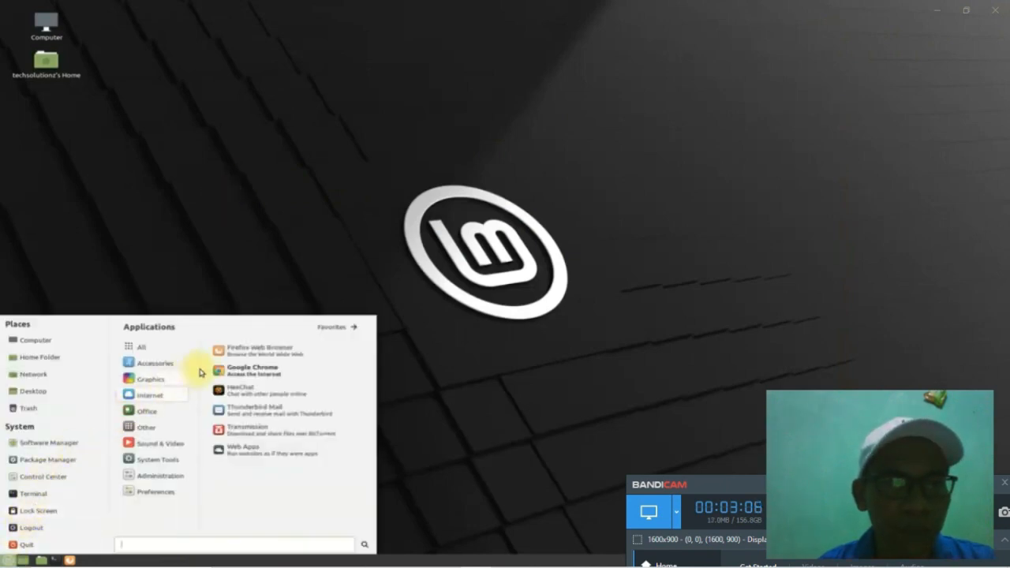
Step: Launch Google Chrome from the Mint menu and accept its first-run options
{"action": "left_click", "coordinate": [252, 374]}
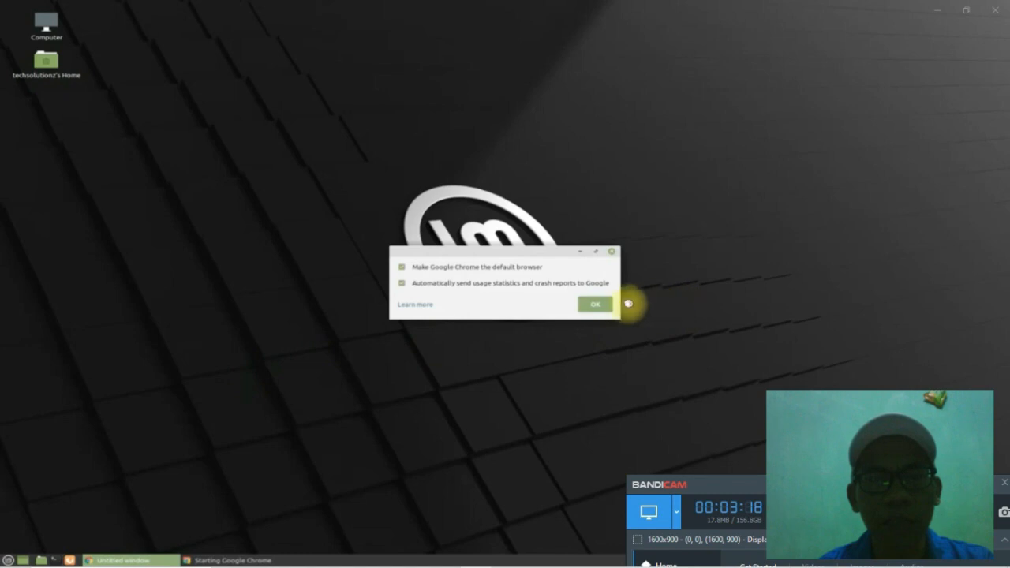
{"action": "left_click", "coordinate": [604, 305]}
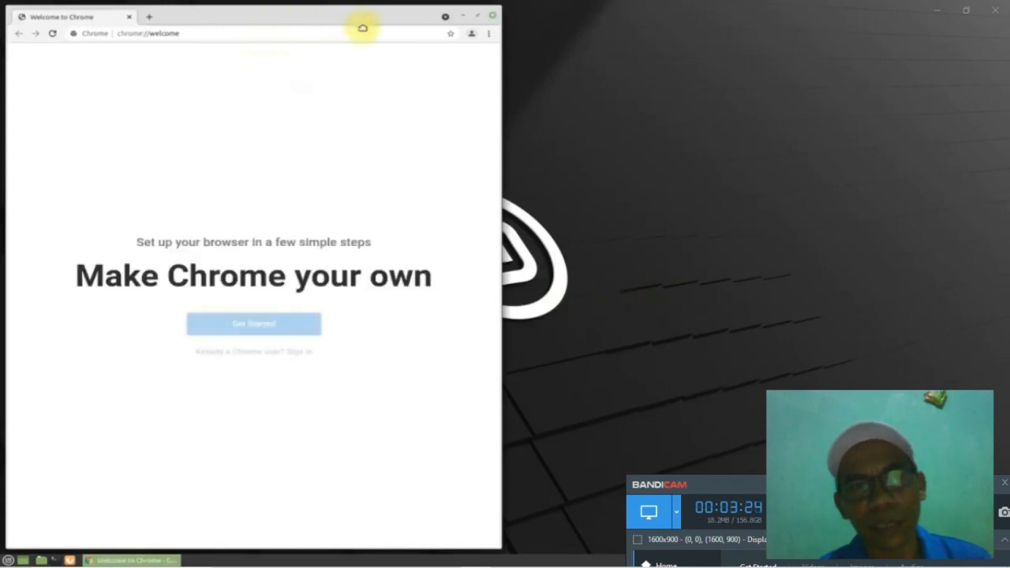
Step: Centre the Chrome window and open Help > About Google Chrome showing version 91.0.4472.114
{"action": "left_click_drag", "start_coordinate": [363, 29], "coordinate": [498, 31]}
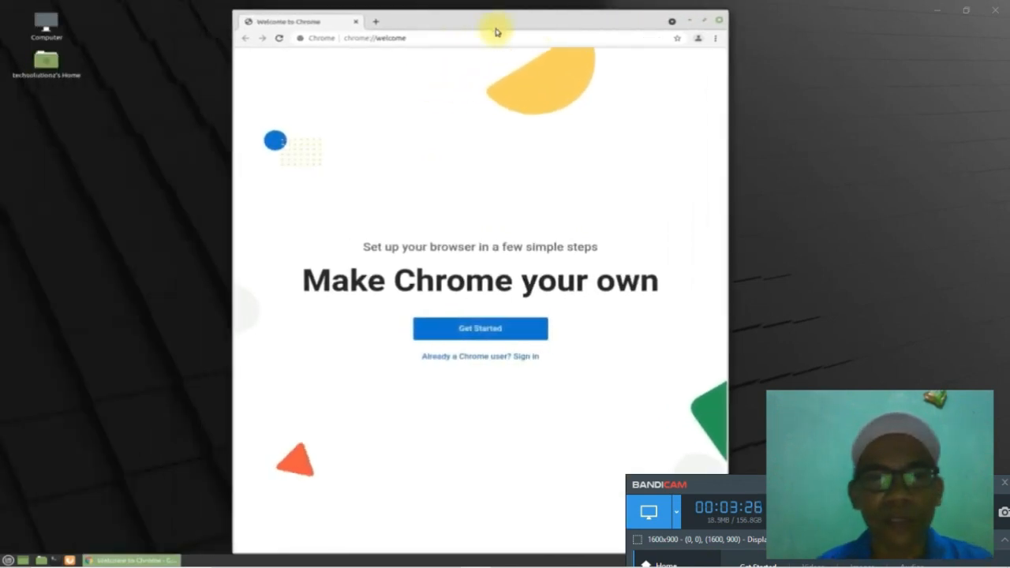
{"action": "left_click", "coordinate": [716, 39]}
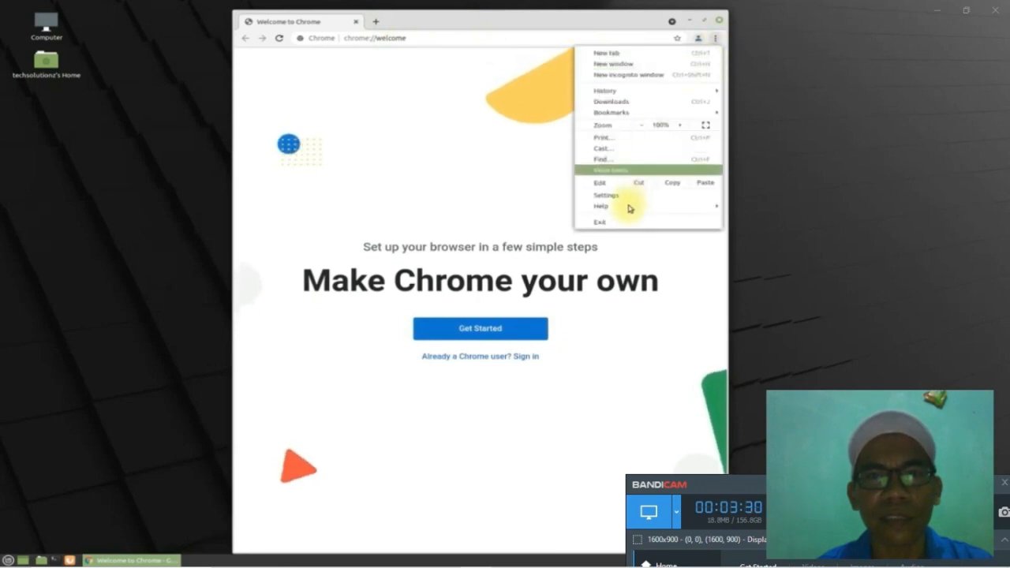
{"action": "mouse_move", "coordinate": [630, 207]}
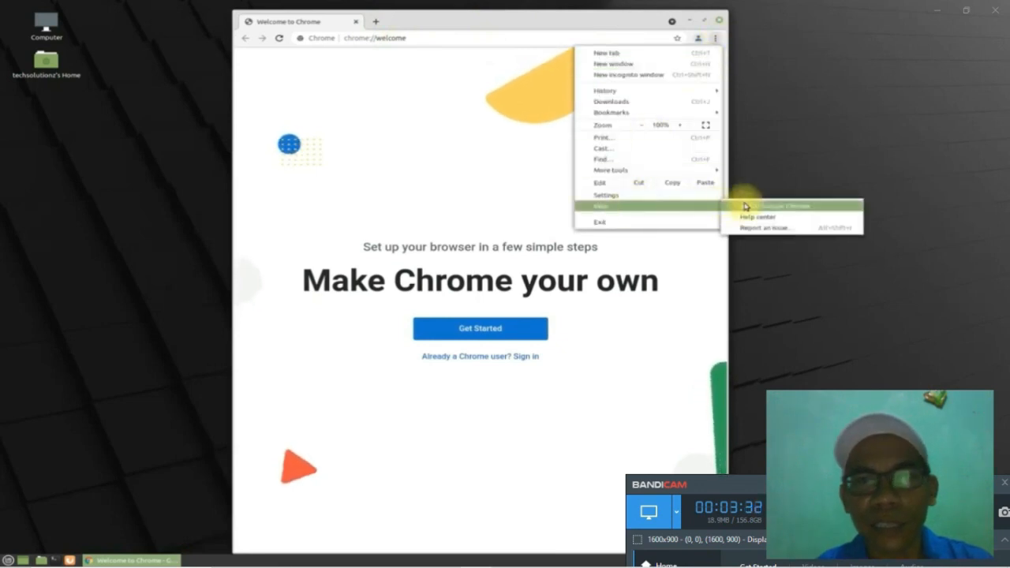
{"action": "left_click", "coordinate": [746, 206]}
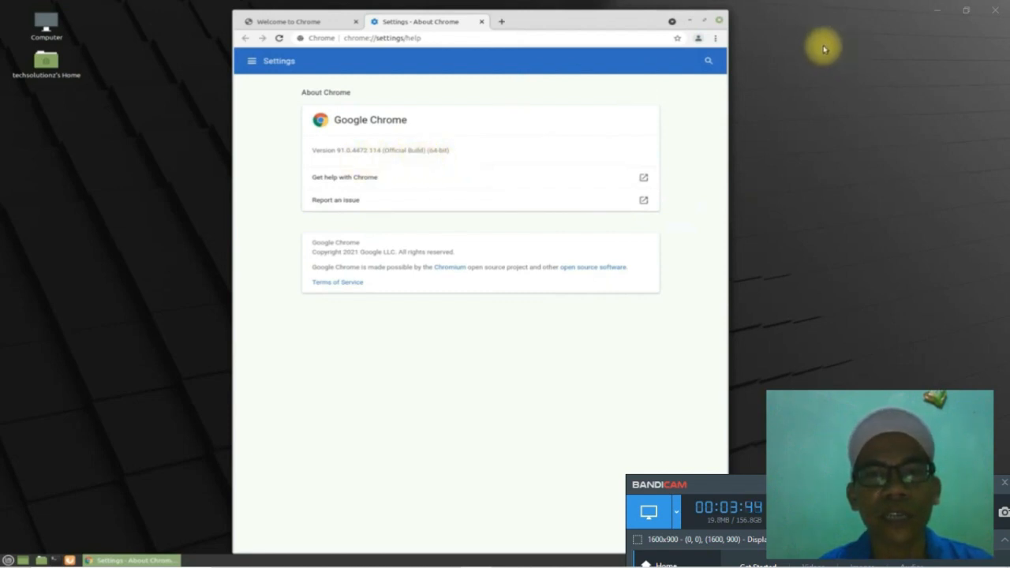
Step: Load google.com in the current tab, then switch workspace with Ctrl+Alt+Left
{"action": "left_click", "coordinate": [411, 39]}
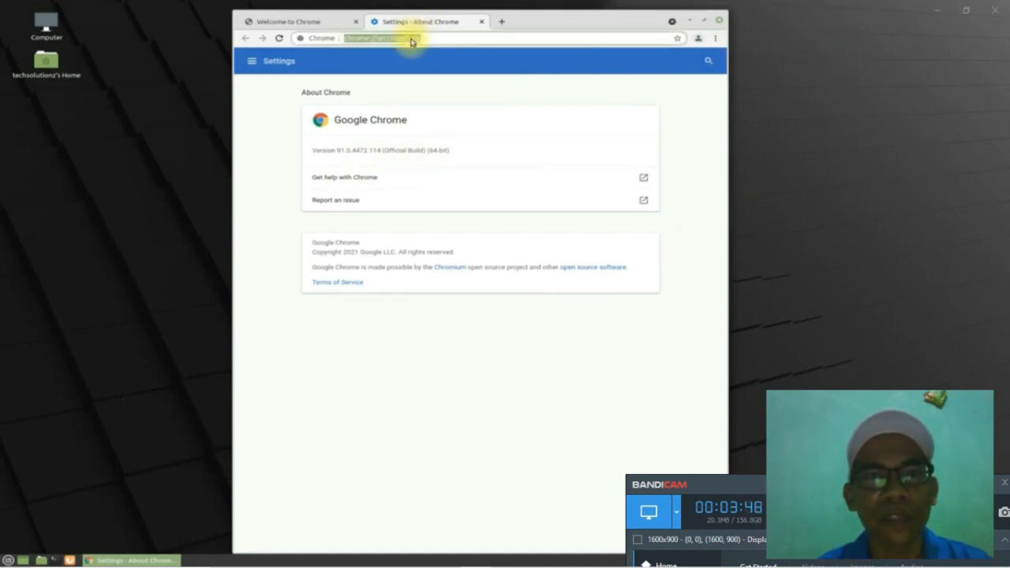
{"action": "type", "text": "google"}
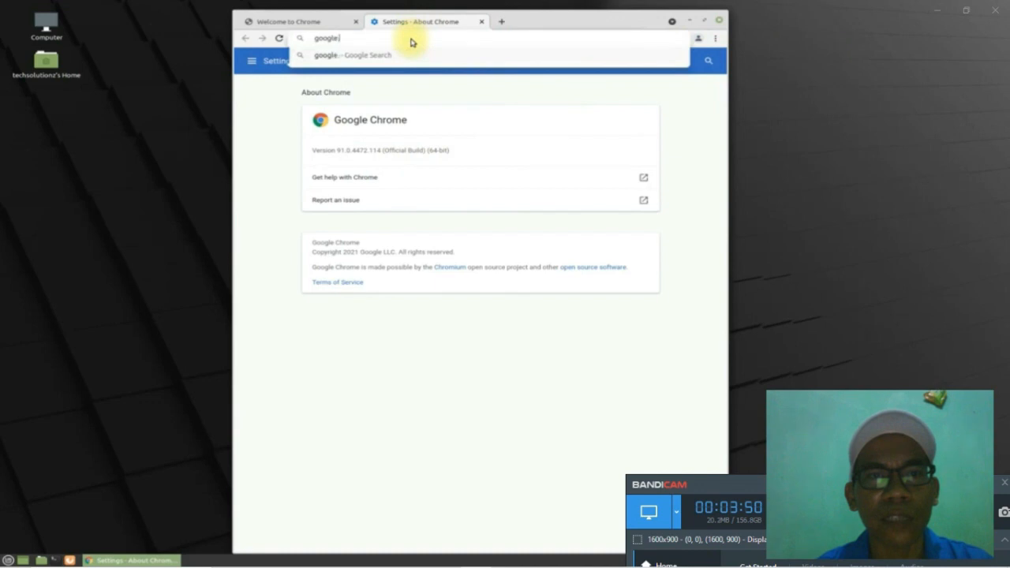
{"action": "type", "text": ".com"}
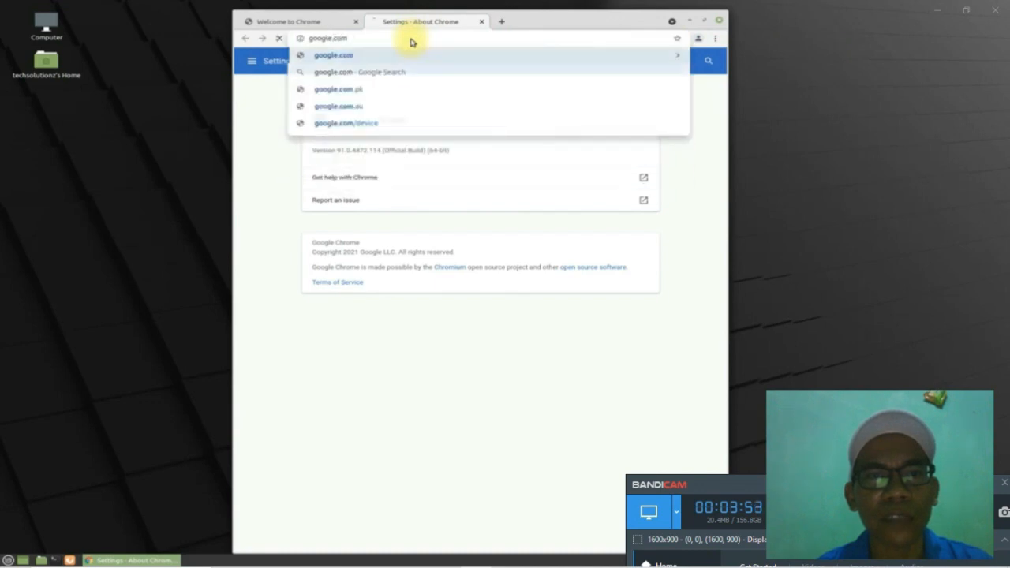
{"action": "key", "text": "Return"}
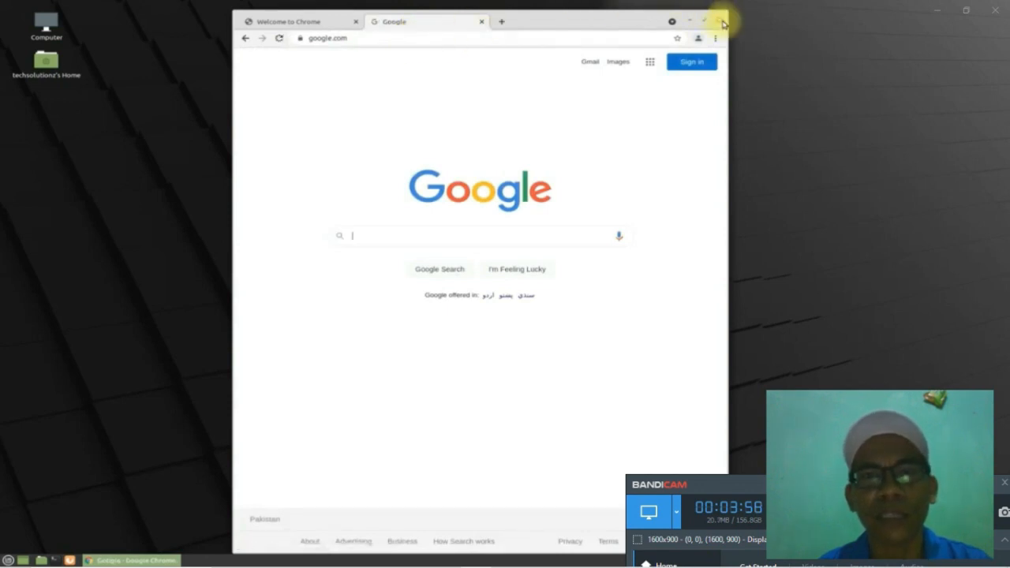
{"action": "key", "text": "ctrl+alt+Left"}
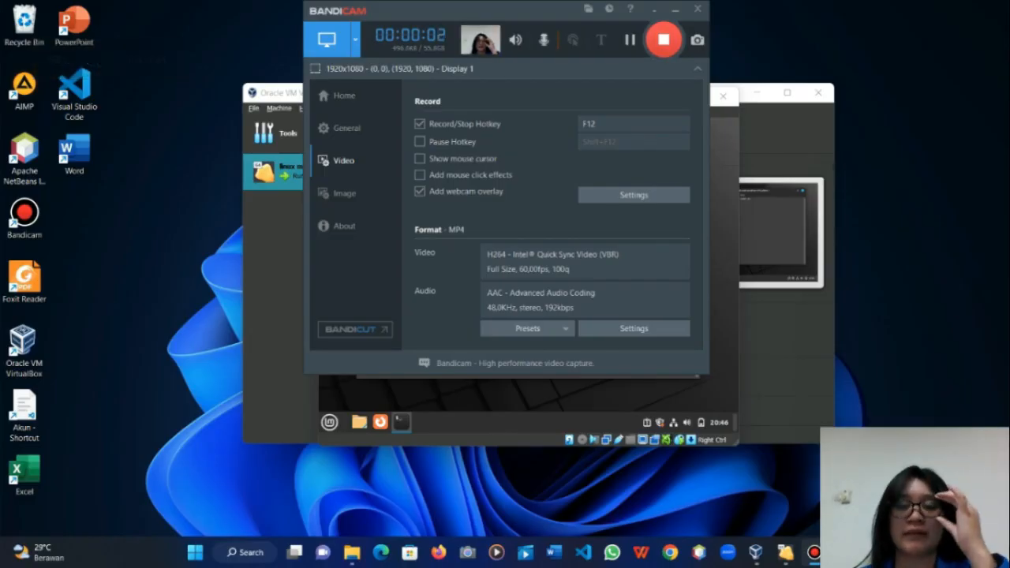
Step: Close the terminal stuck at the sudo prompt, confirming Close Terminal, and open a fresh one
{"action": "key", "text": "alt+Tab"}
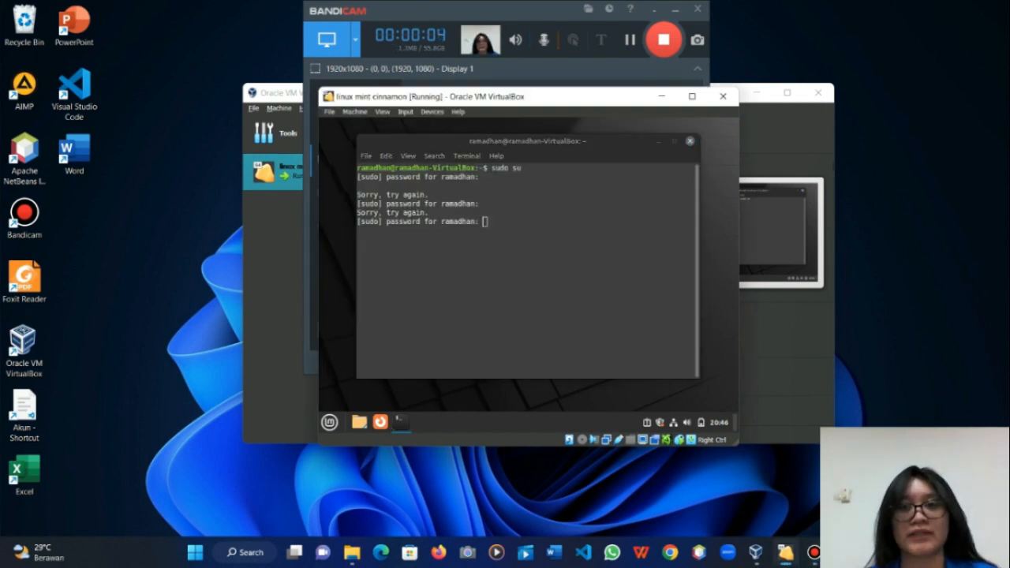
{"action": "left_click", "coordinate": [690, 142]}
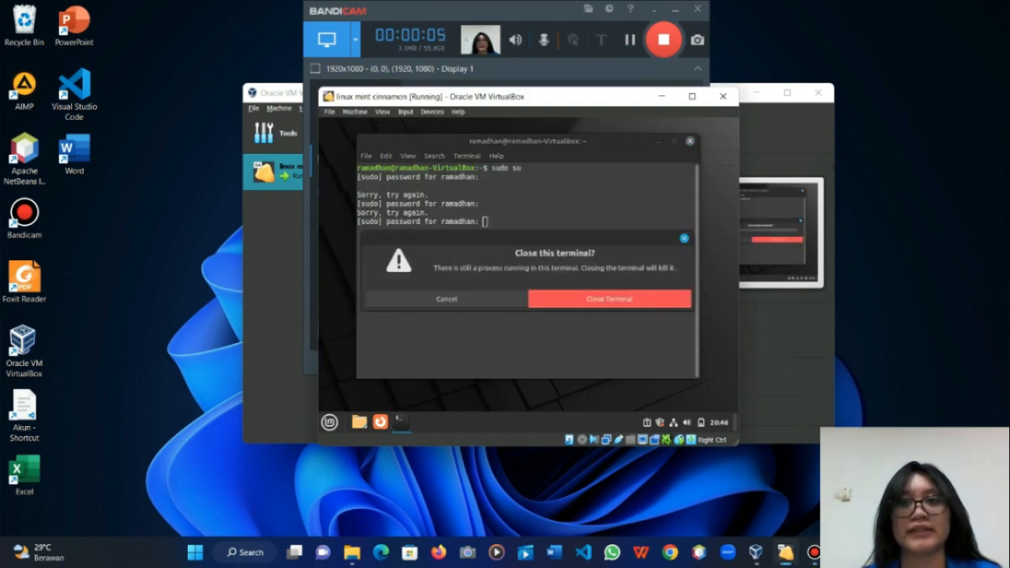
{"action": "left_click", "coordinate": [609, 299]}
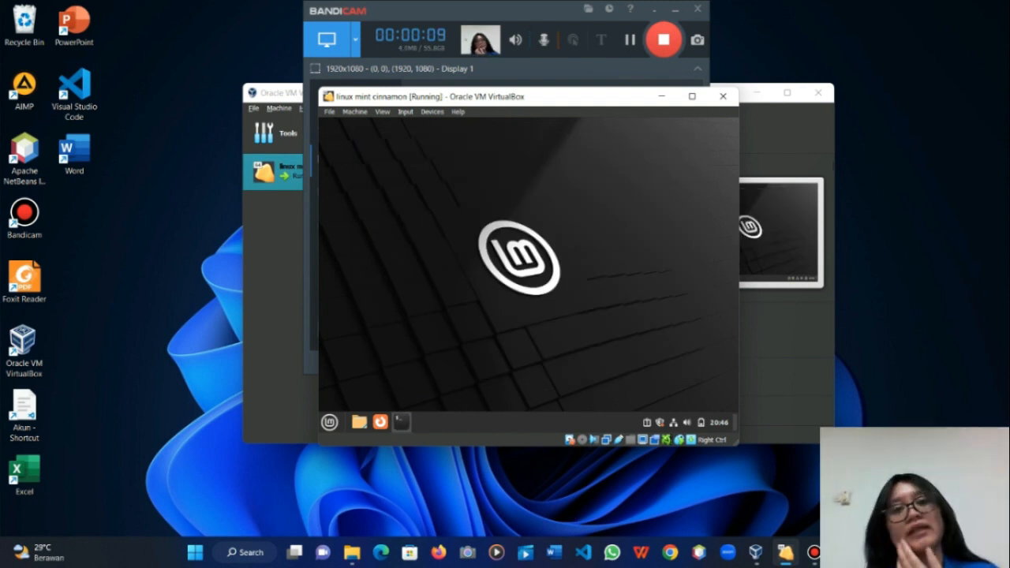
{"action": "left_click", "coordinate": [402, 423]}
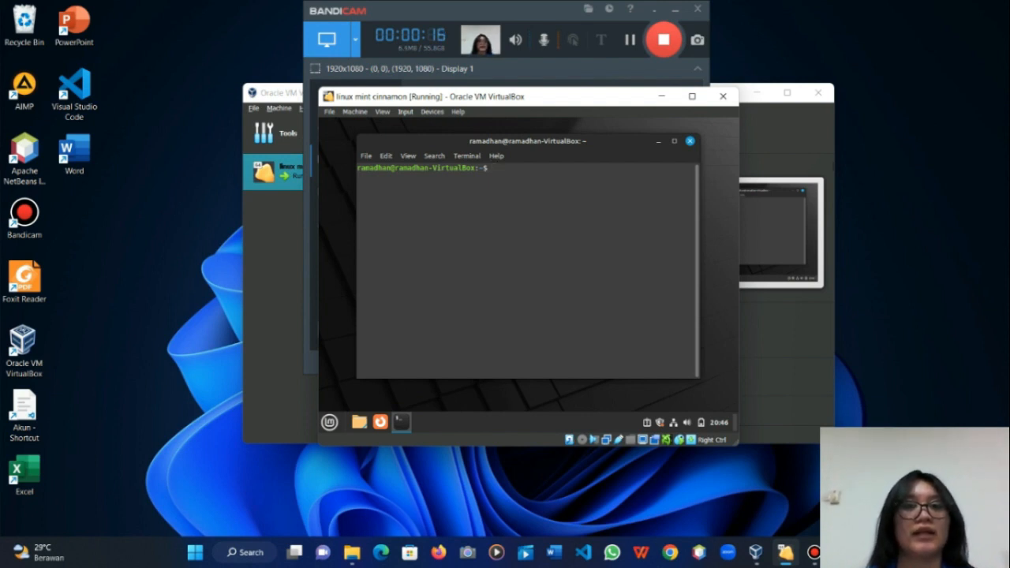
Step: Run ifconfig and date in the guest terminal to show enp0s3's 10.0.2.15 and today's date
{"action": "type", "text": "ifco"}
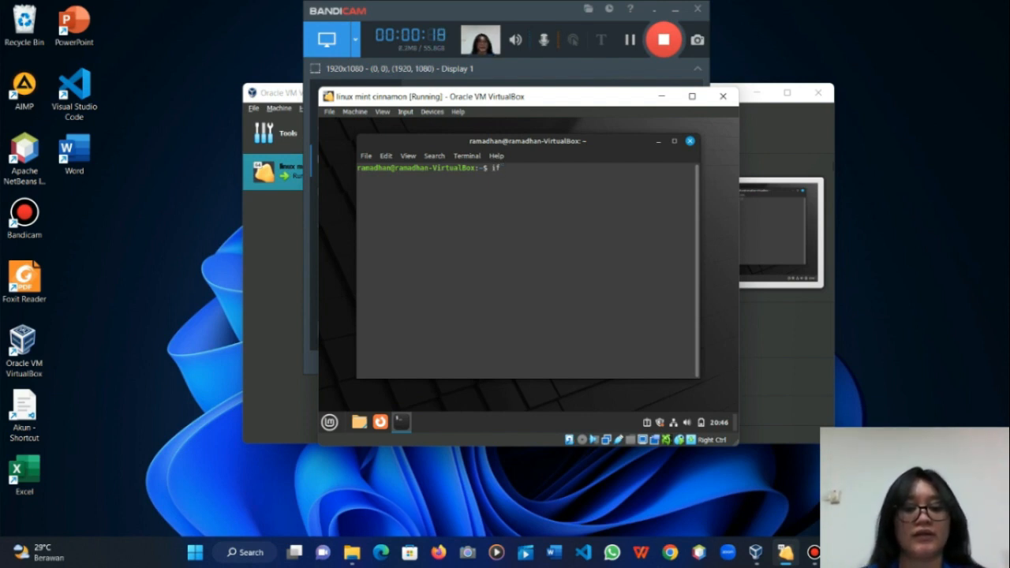
{"action": "type", "text": "nfig"}
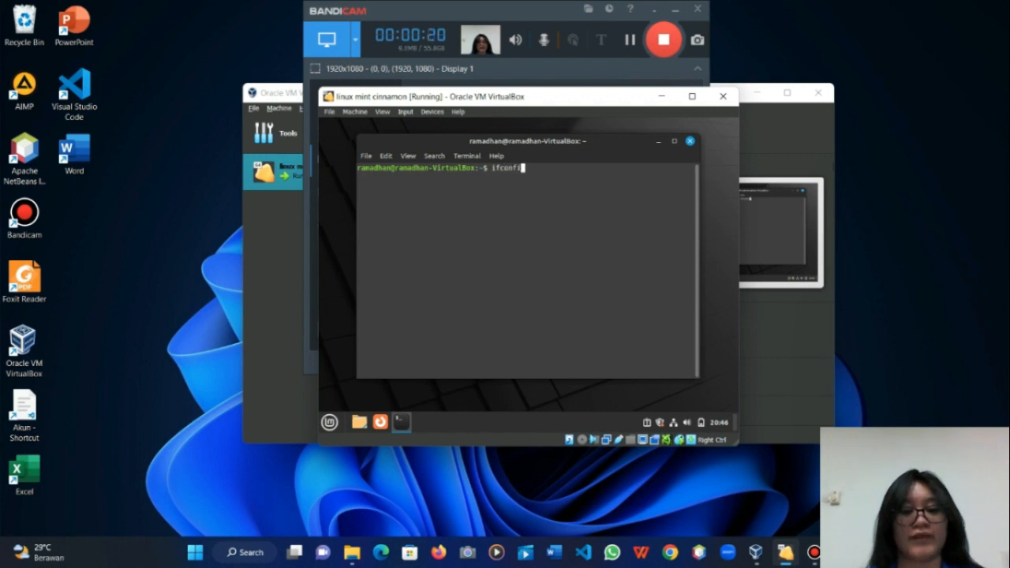
{"action": "key", "text": "Return"}
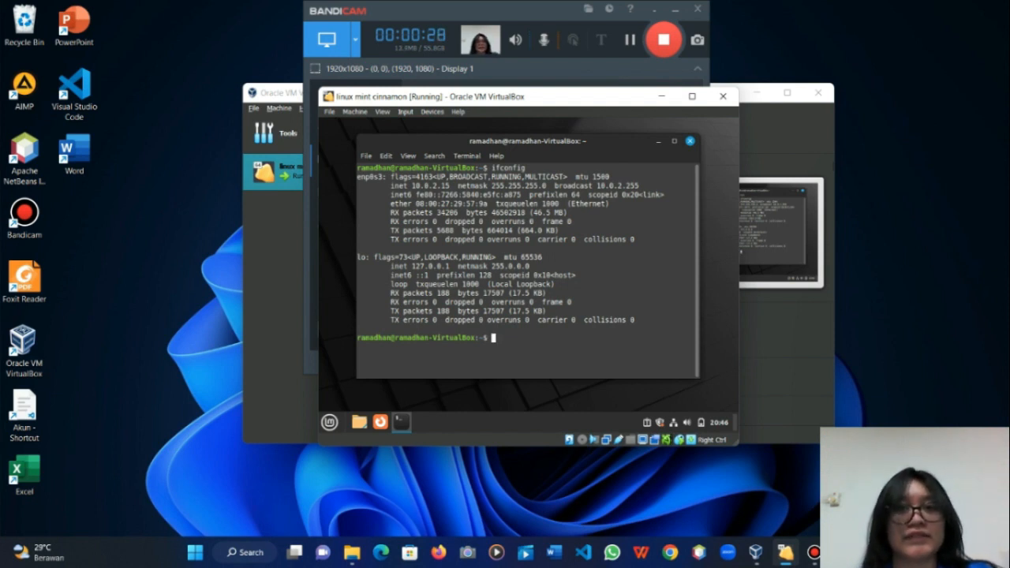
{"action": "key", "text": "Return"}
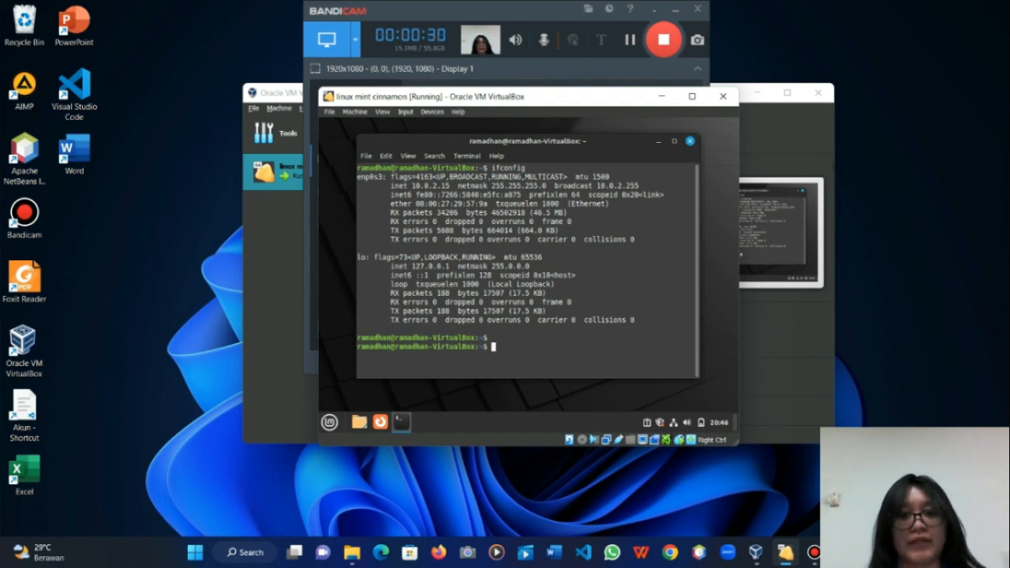
{"action": "type", "text": "date"}
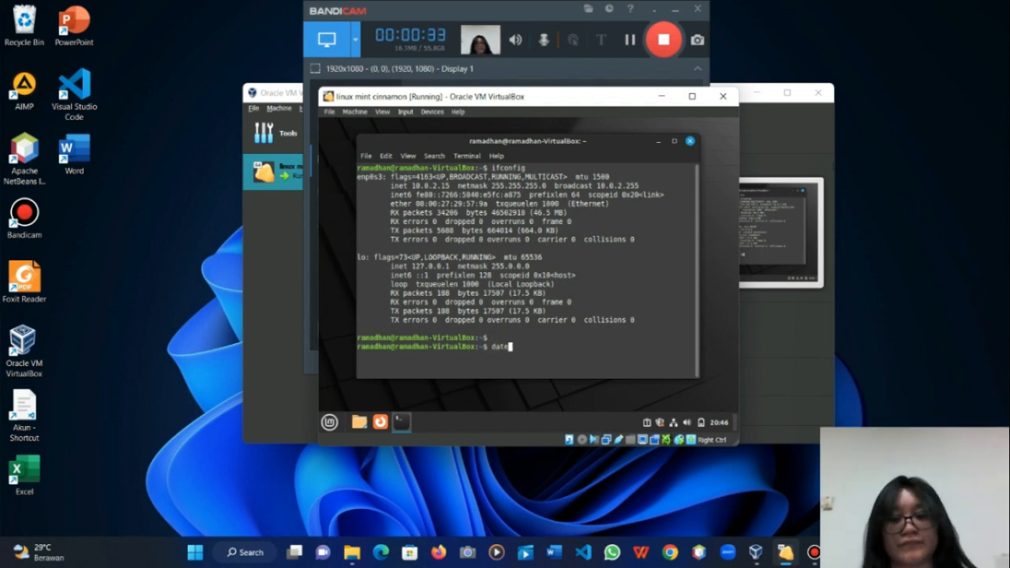
{"action": "key", "text": "Return"}
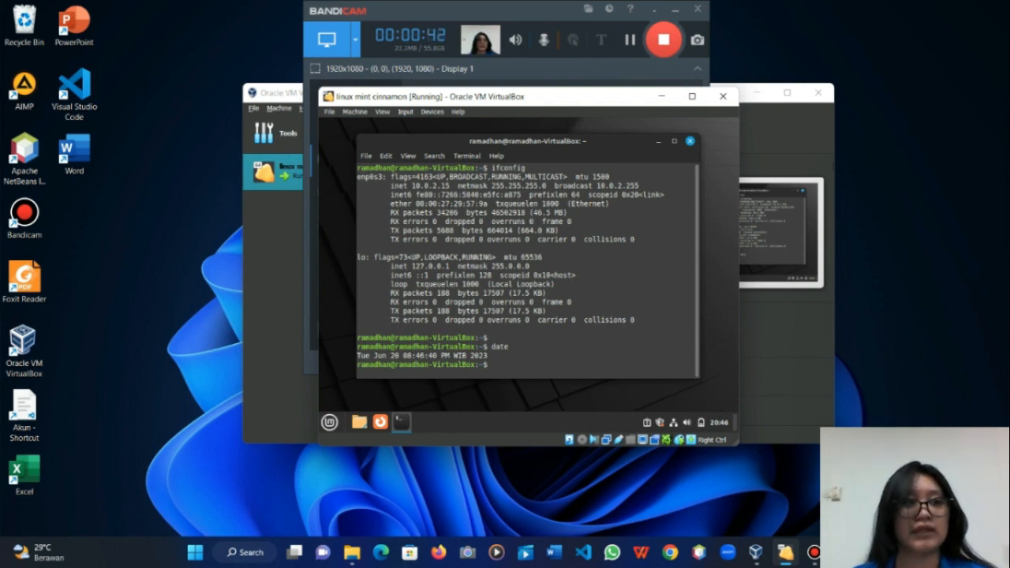
Step: Run uname (prints Linux), then ls to list the home folders, then clear the terminal
{"action": "type", "text": "uname"}
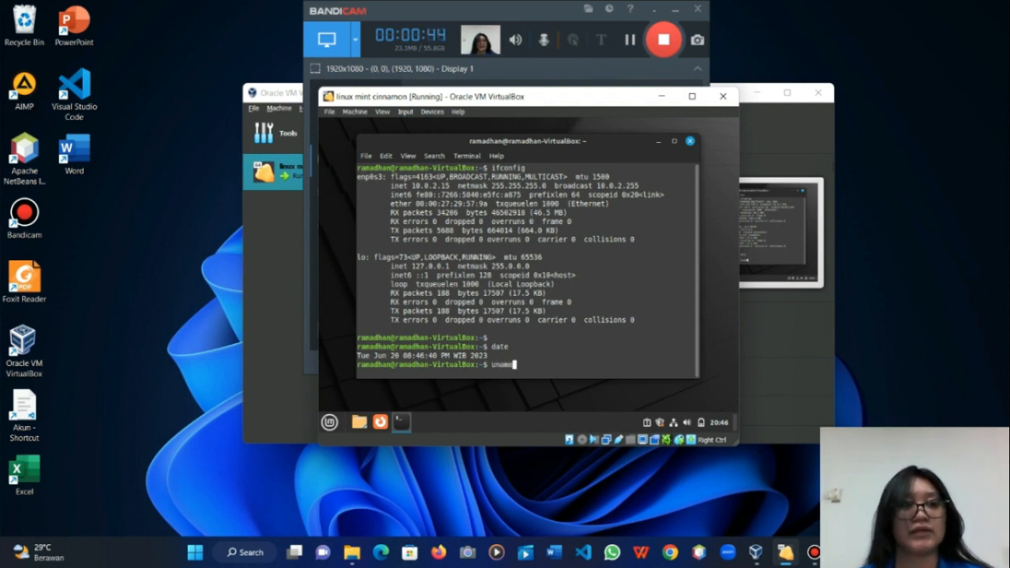
{"action": "type", "text": "a"}
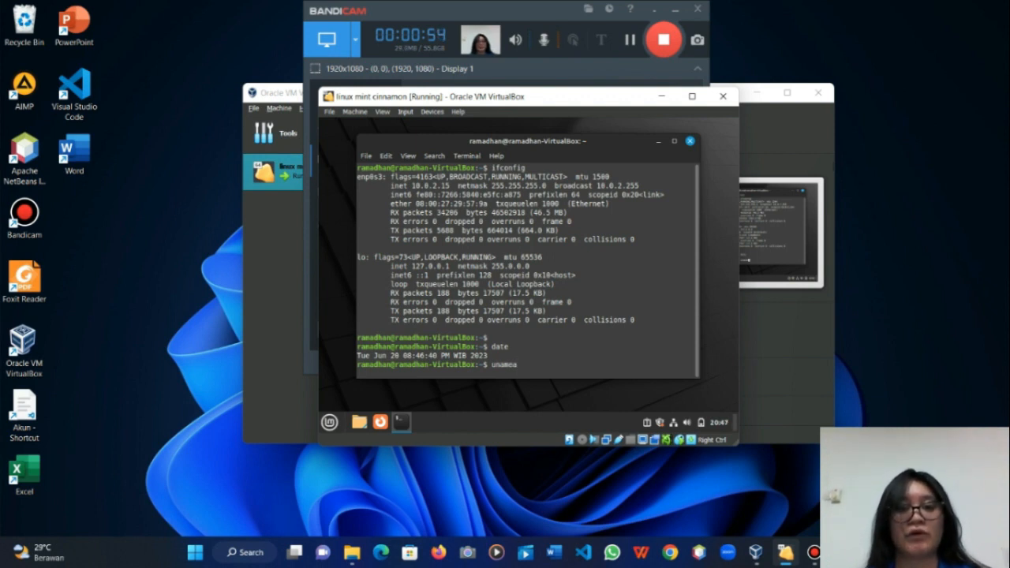
{"action": "key", "text": "BackSpace"}
{"action": "key", "text": "Return"}
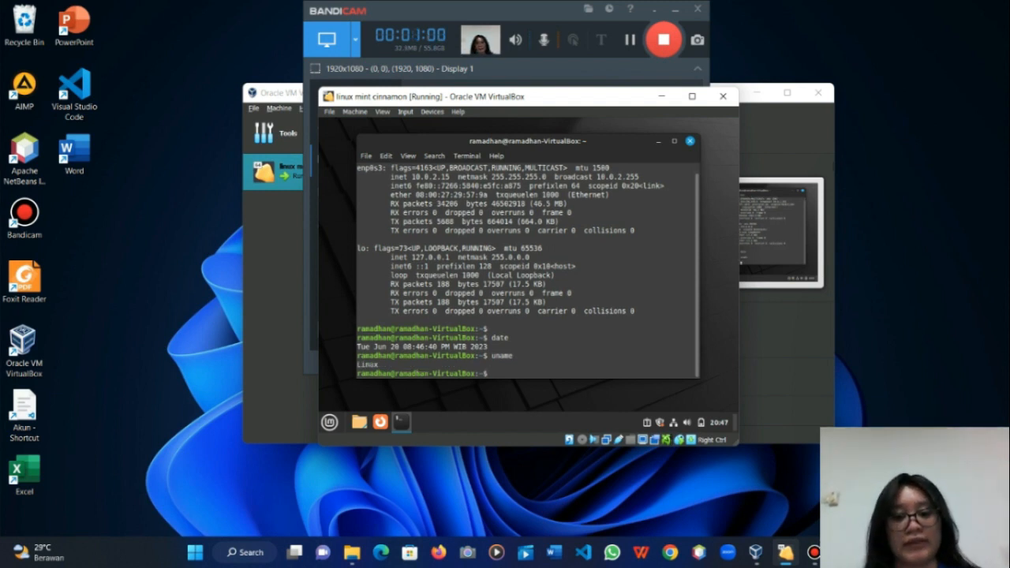
{"action": "type", "text": "ls"}
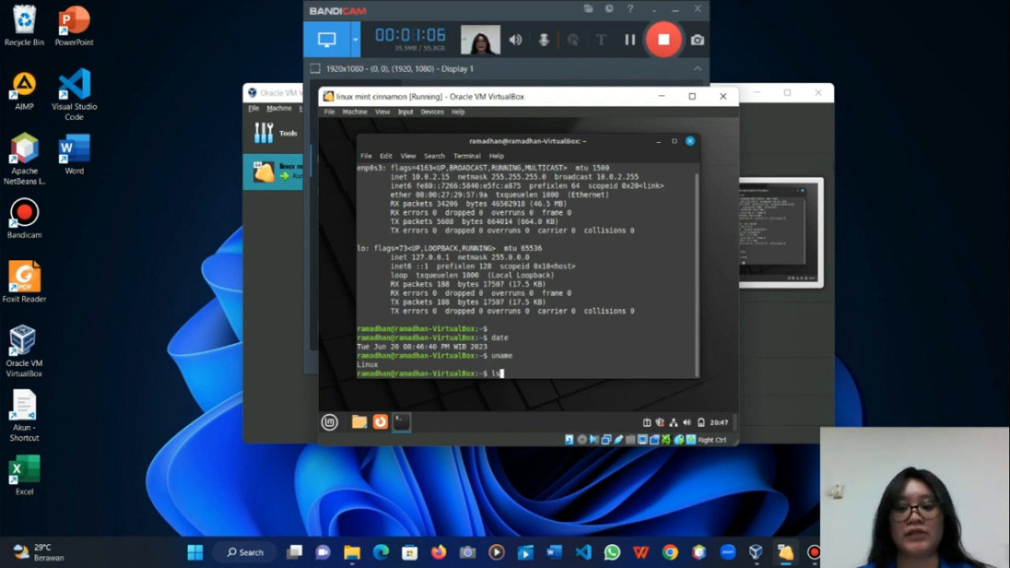
{"action": "key", "text": "Return"}
{"action": "type", "text": "clear"}
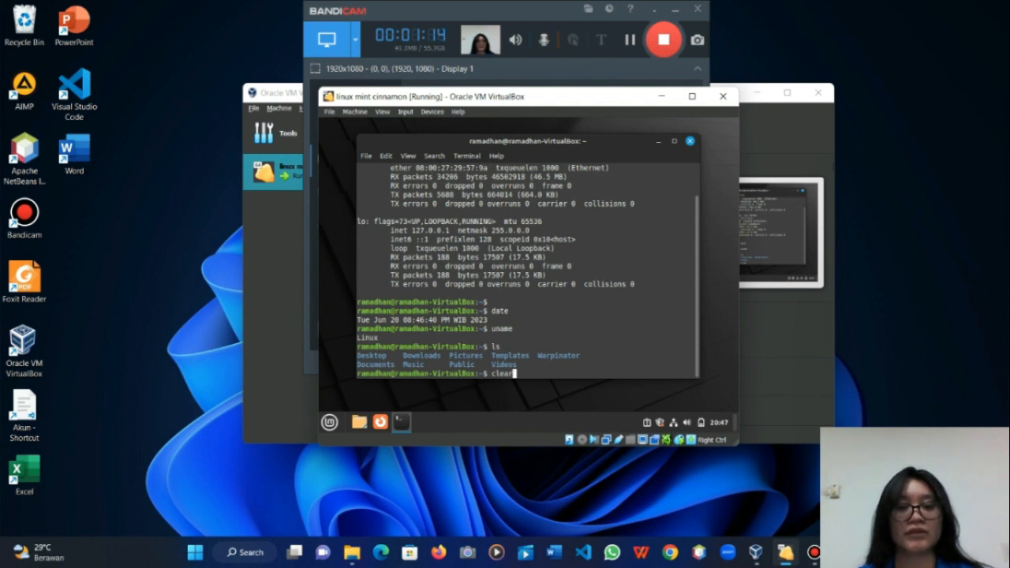
{"action": "key", "text": "Return"}
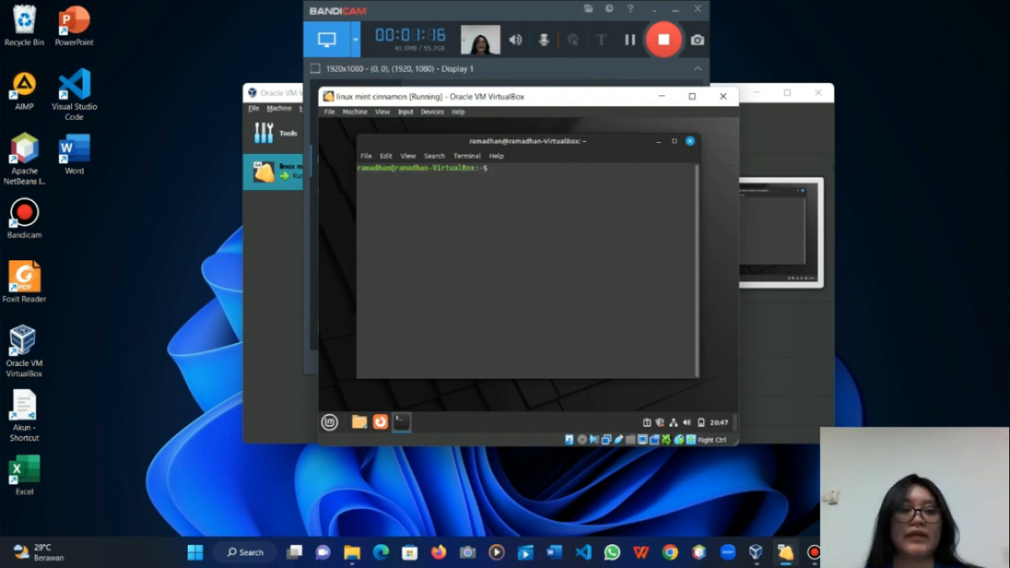
Step: Try cd music, which fails with No such file or directory, then run exit to close the terminal
{"action": "type", "text": "cd musi"}
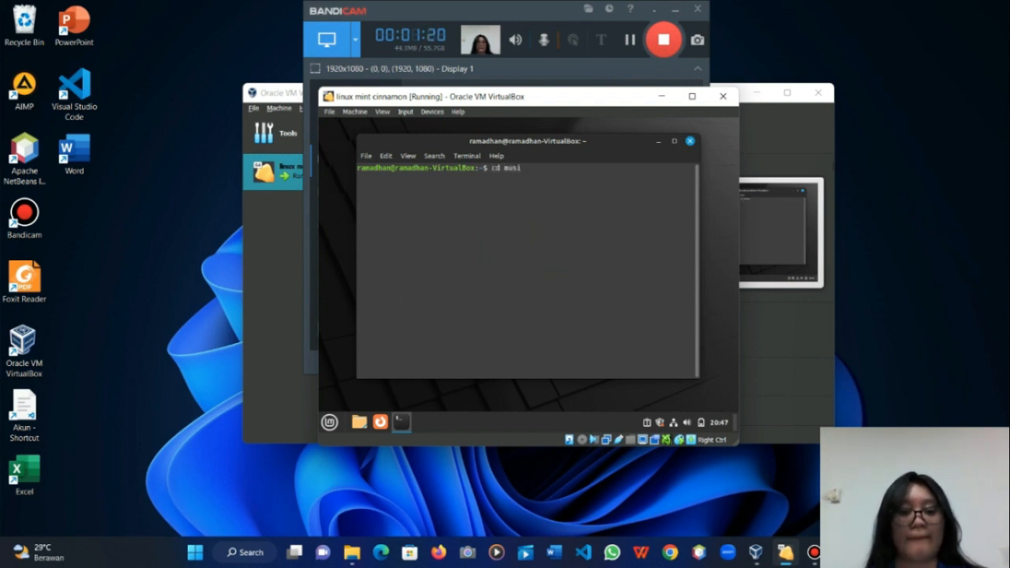
{"action": "type", "text": "c"}
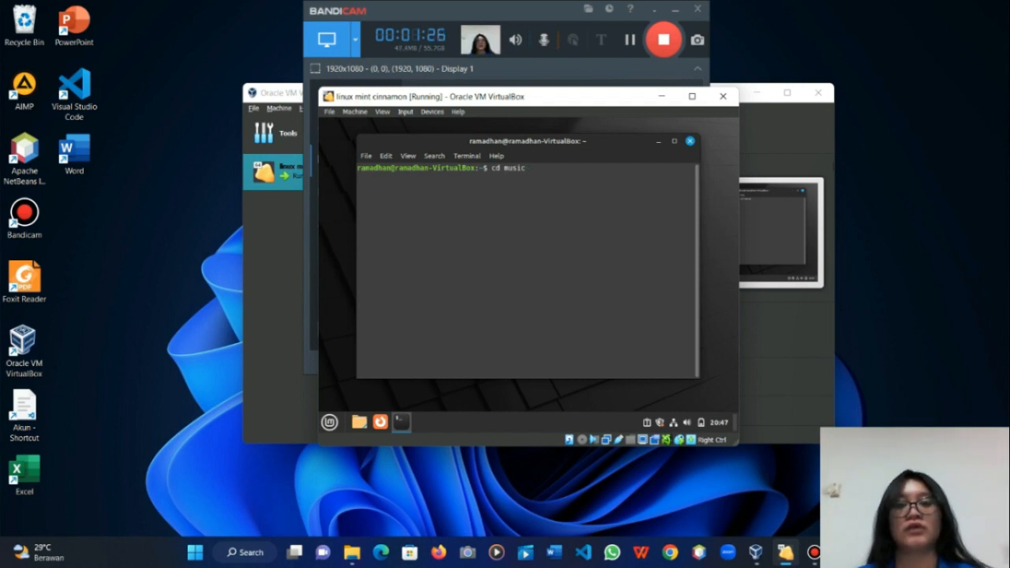
{"action": "key", "text": "Return"}
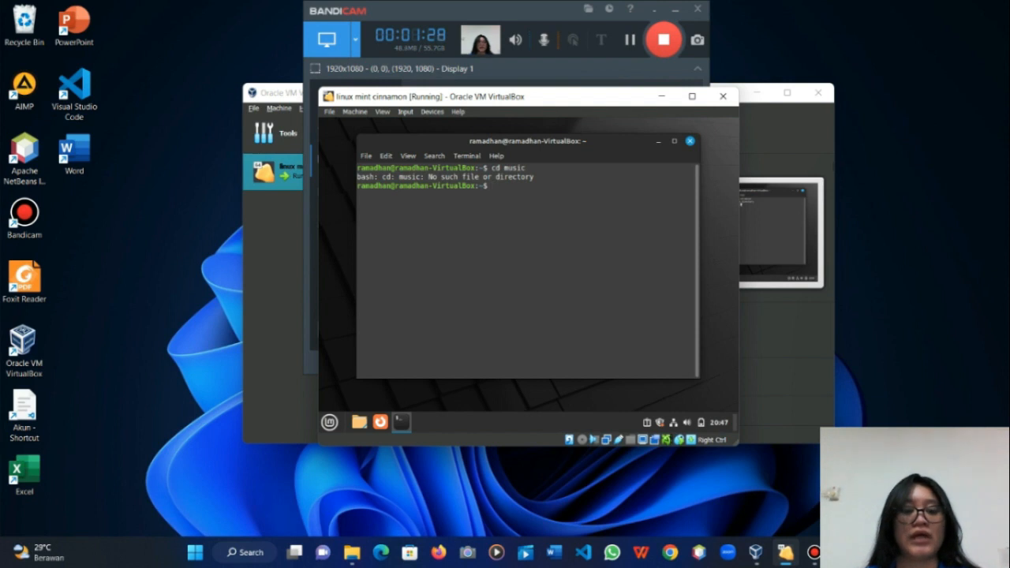
{"action": "type", "text": "exit"}
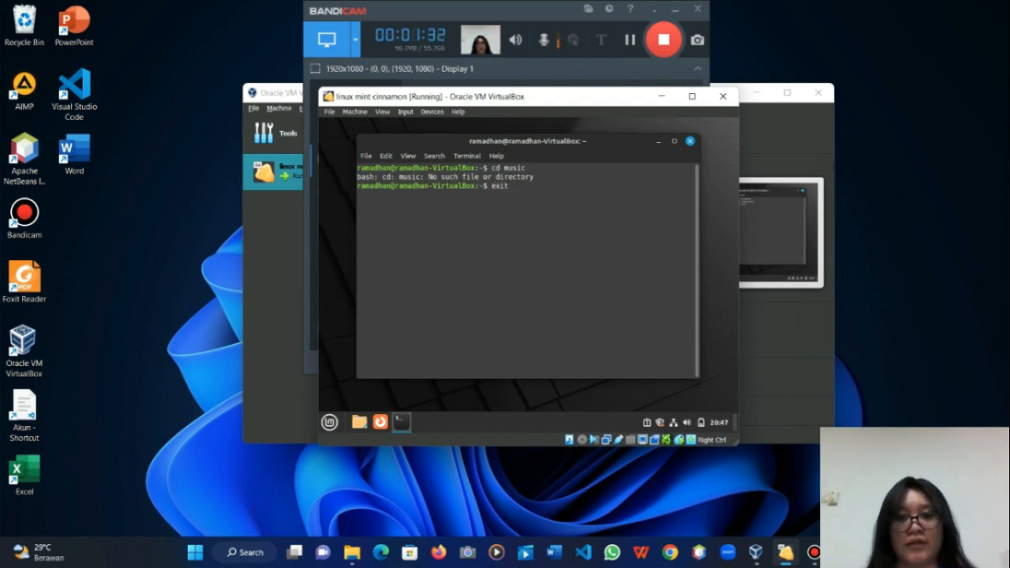
{"action": "key", "text": "Return"}
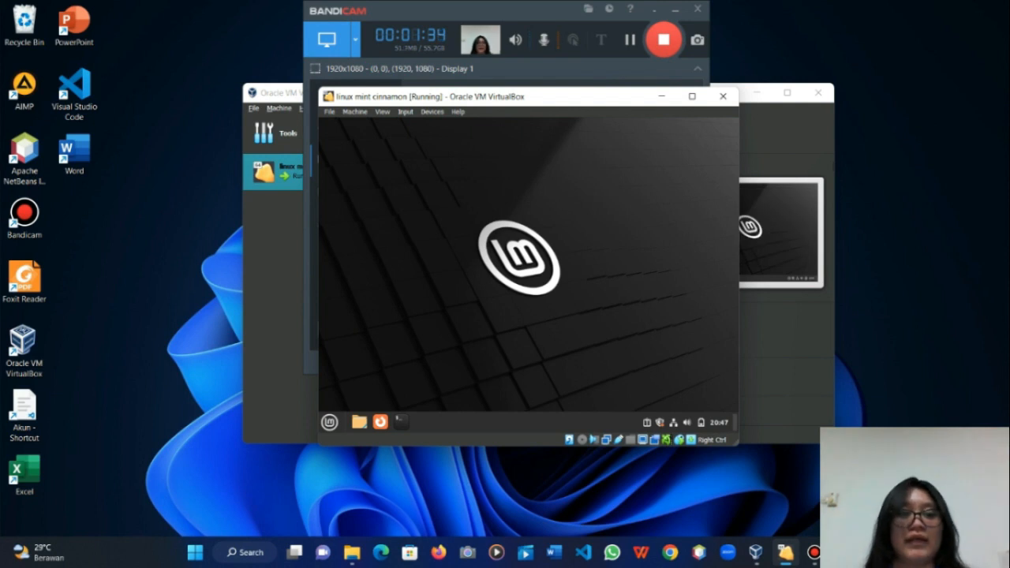